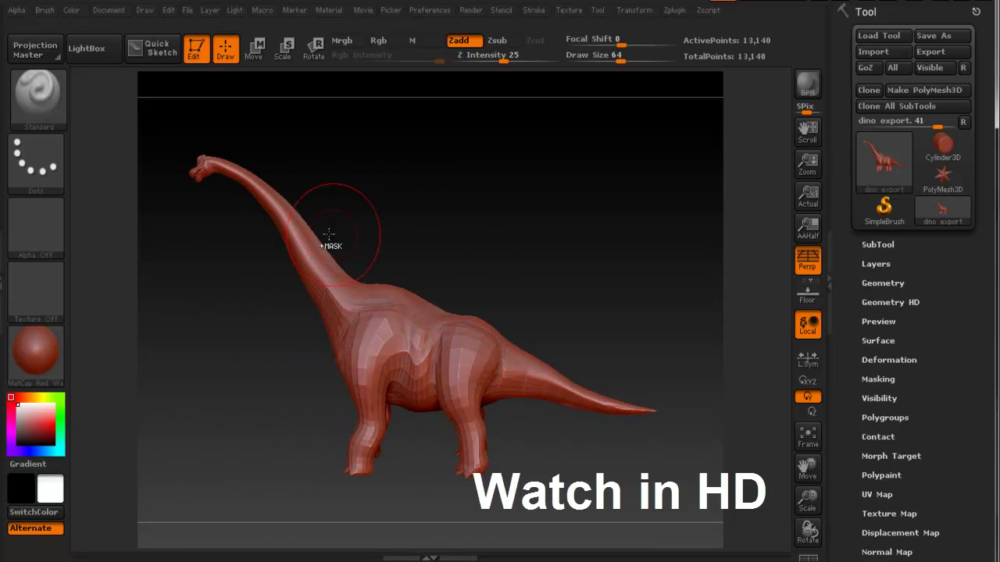
{"action": "right_click_drag", "start_coordinate": [329, 234], "coordinate": [313, 194], "text": "ctrl"}
{"action": "right_click_drag", "start_coordinate": [491, 257], "coordinate": [415, 232], "text": "ctrl"}
{"action": "key", "text": "f"}
{"action": "right_click_drag", "start_coordinate": [370, 206], "coordinate": [435, 252], "text": "alt"}
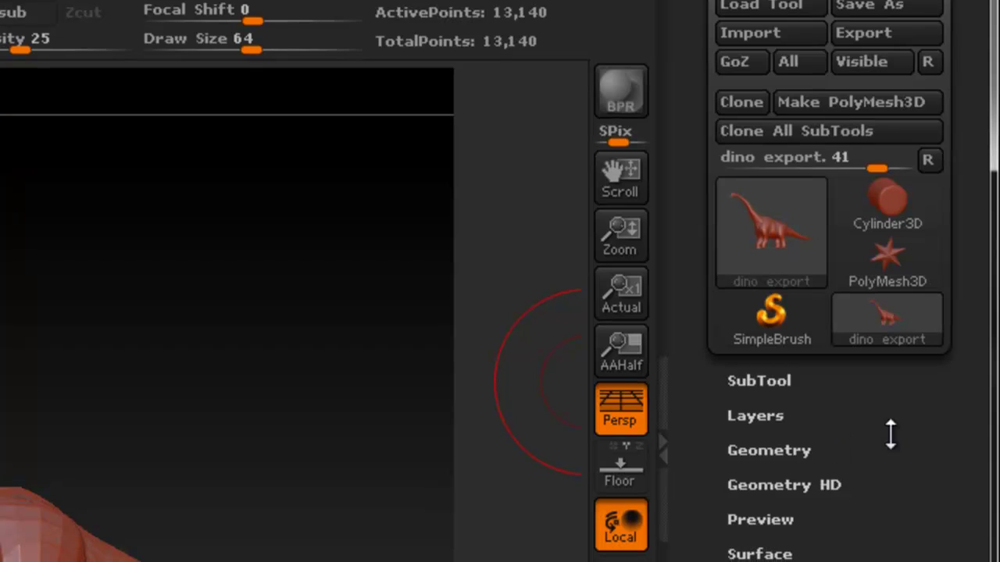
Open the Geometry settings for the dinosaur model
{"action": "left_click_drag", "start_coordinate": [940, 429], "coordinate": [938, 328]}
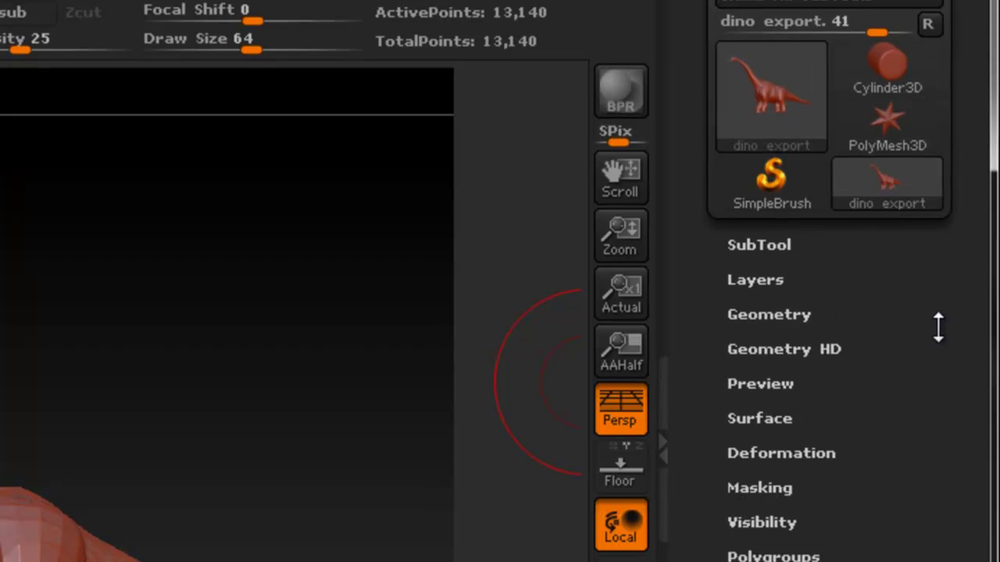
{"action": "left_click", "coordinate": [764, 307]}
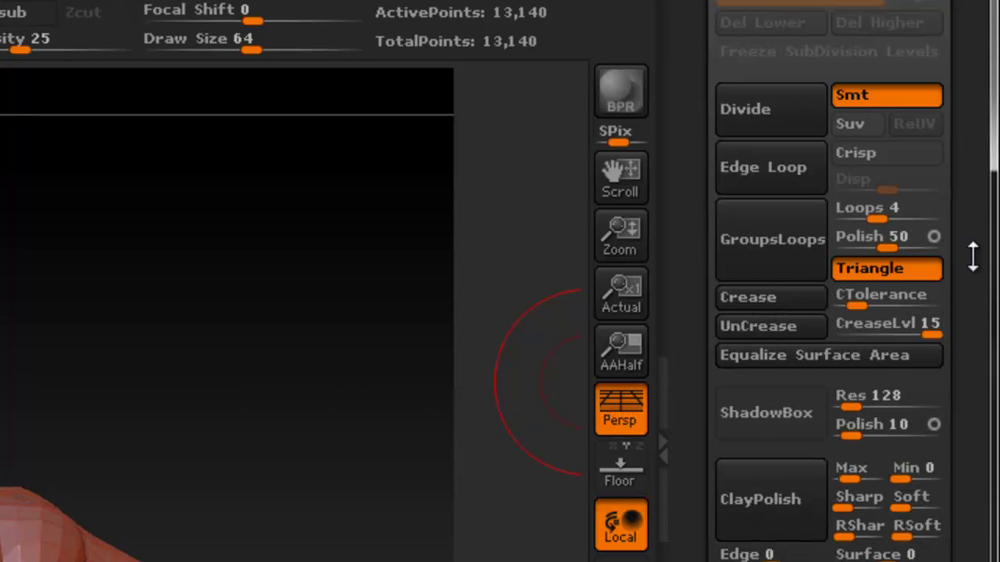
{"action": "left_click_drag", "start_coordinate": [971, 260], "coordinate": [967, 408]}
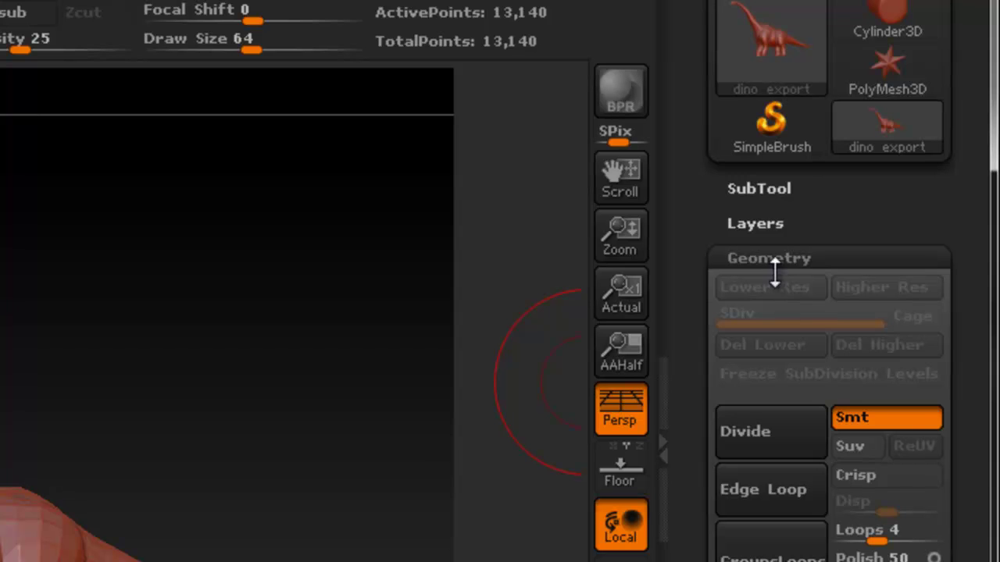
Duplicate the dino export subtool to keep a second copy of the dinosaur
{"action": "left_click_drag", "start_coordinate": [885, 198], "coordinate": [944, 252]}
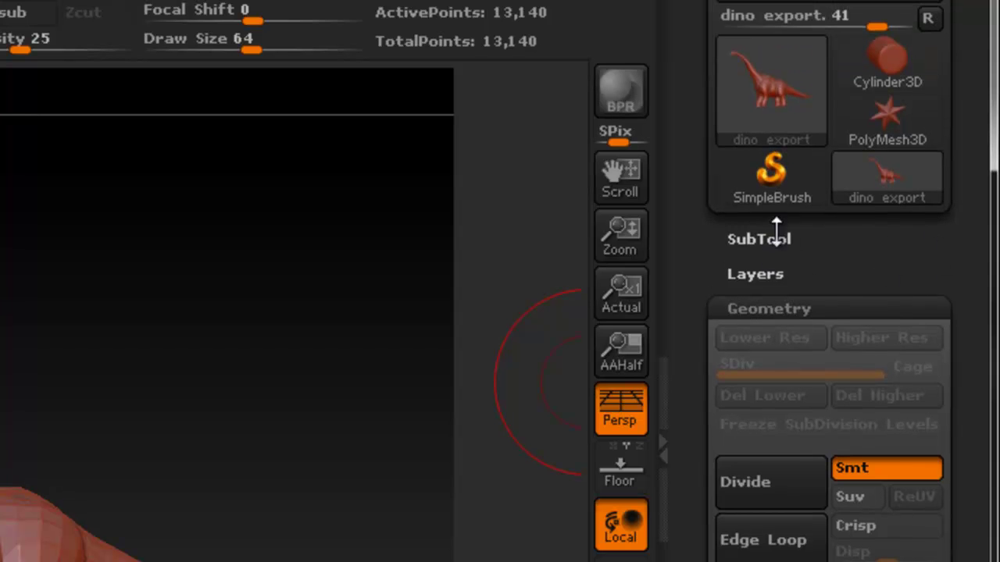
{"action": "left_click", "coordinate": [763, 239]}
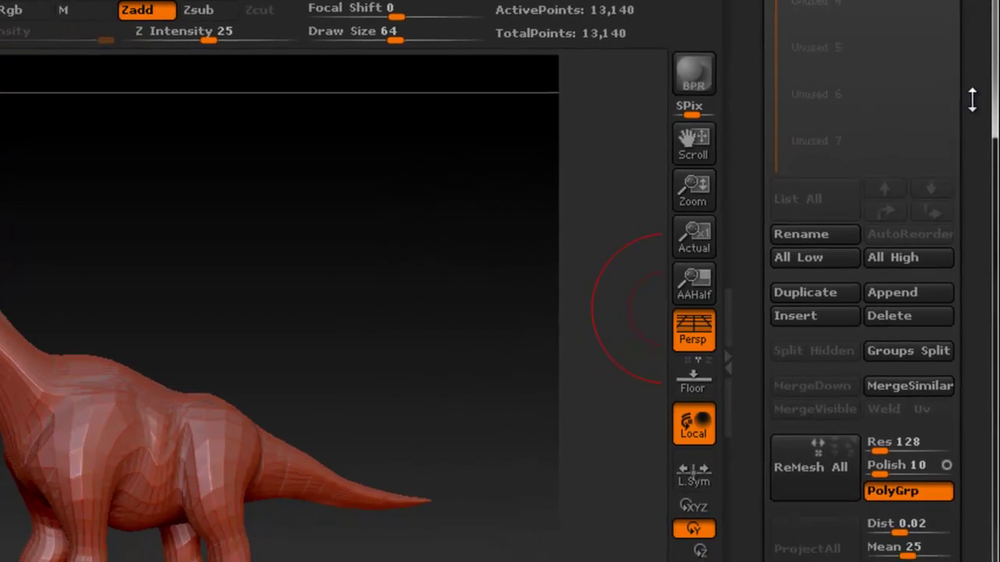
{"action": "left_click_drag", "start_coordinate": [971, 119], "coordinate": [961, 326]}
{"action": "mouse_move", "coordinate": [814, 219]}
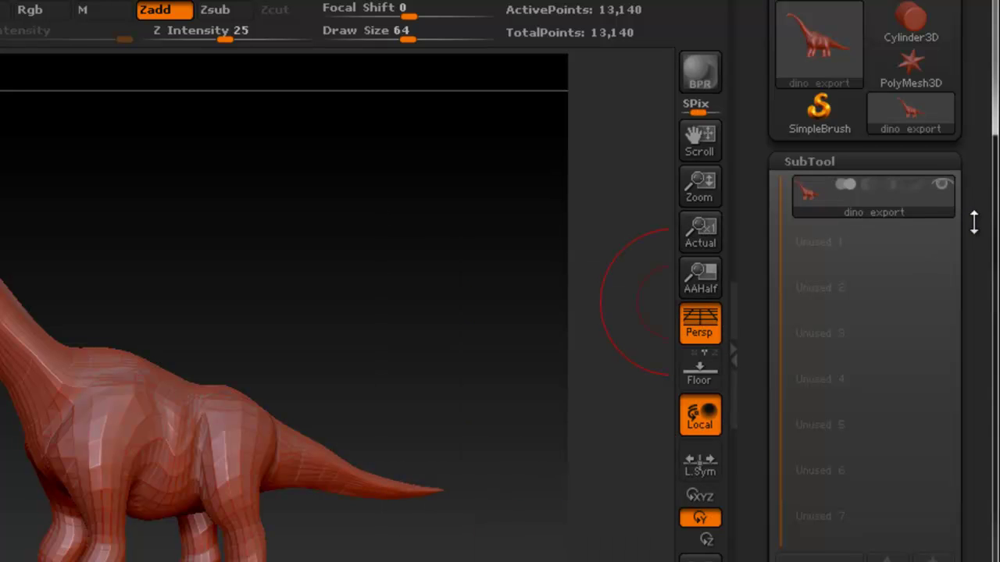
{"action": "left_click_drag", "start_coordinate": [975, 219], "coordinate": [972, 156]}
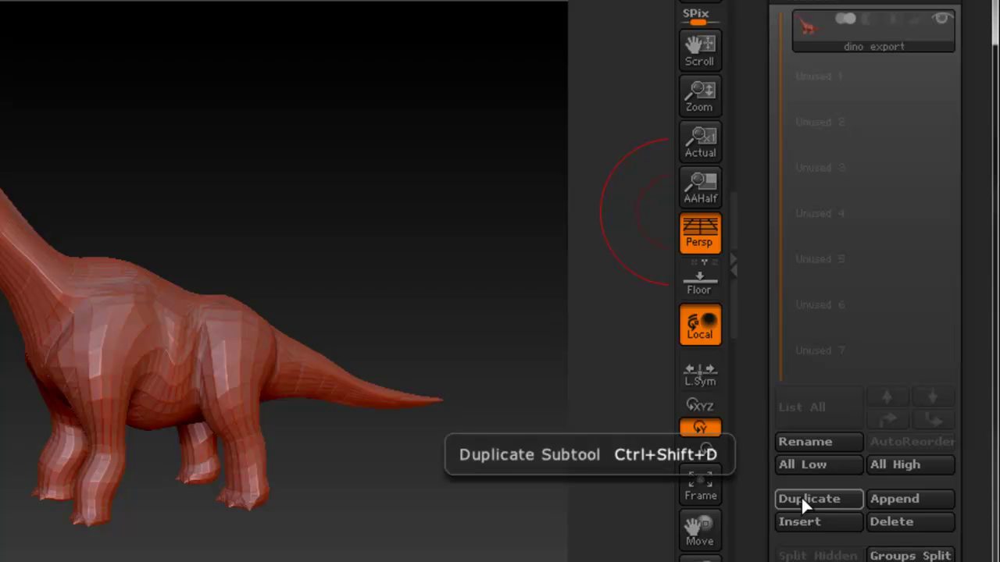
{"action": "left_click_drag", "start_coordinate": [976, 398], "coordinate": [984, 440]}
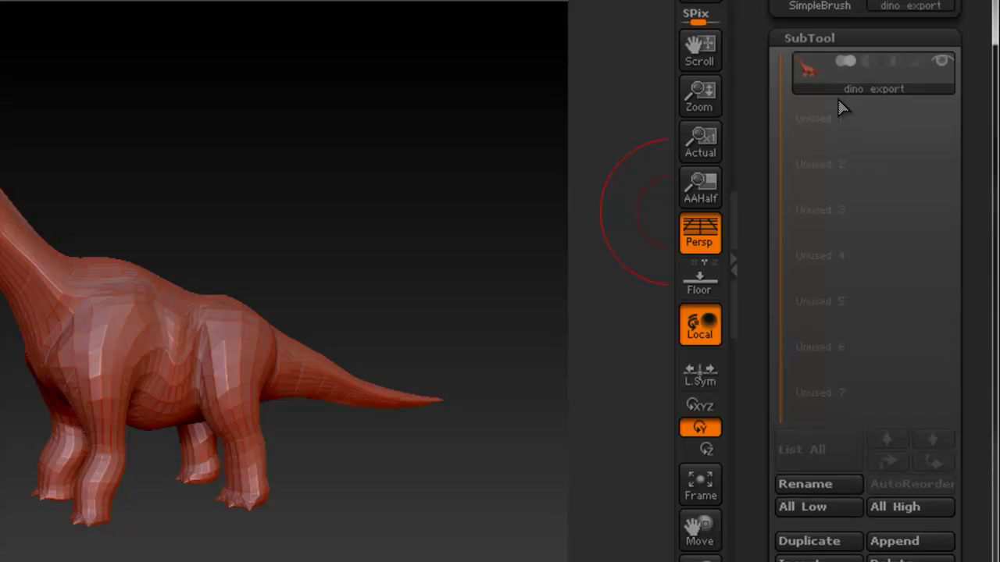
{"action": "left_click", "coordinate": [817, 37]}
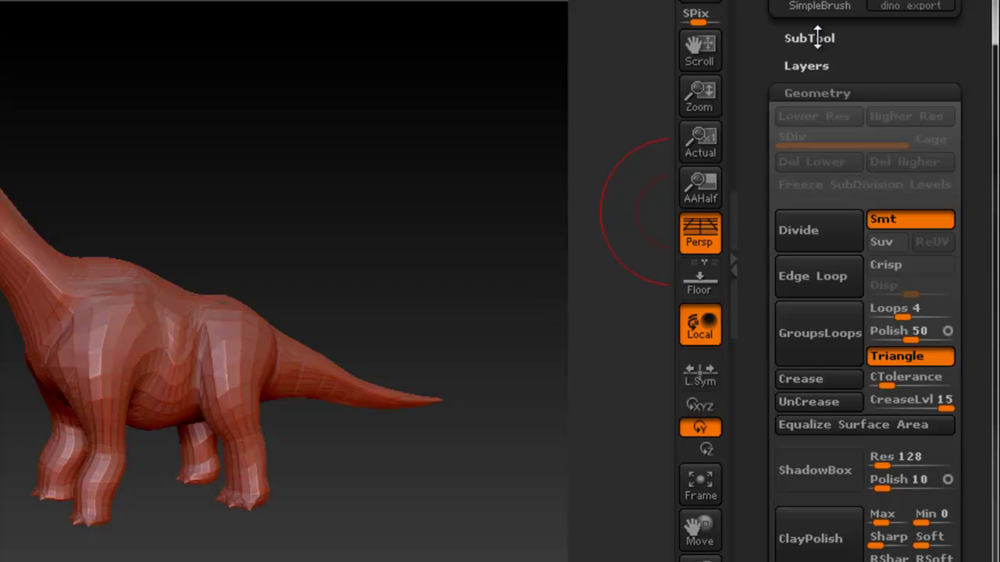
{"action": "left_click", "coordinate": [817, 37]}
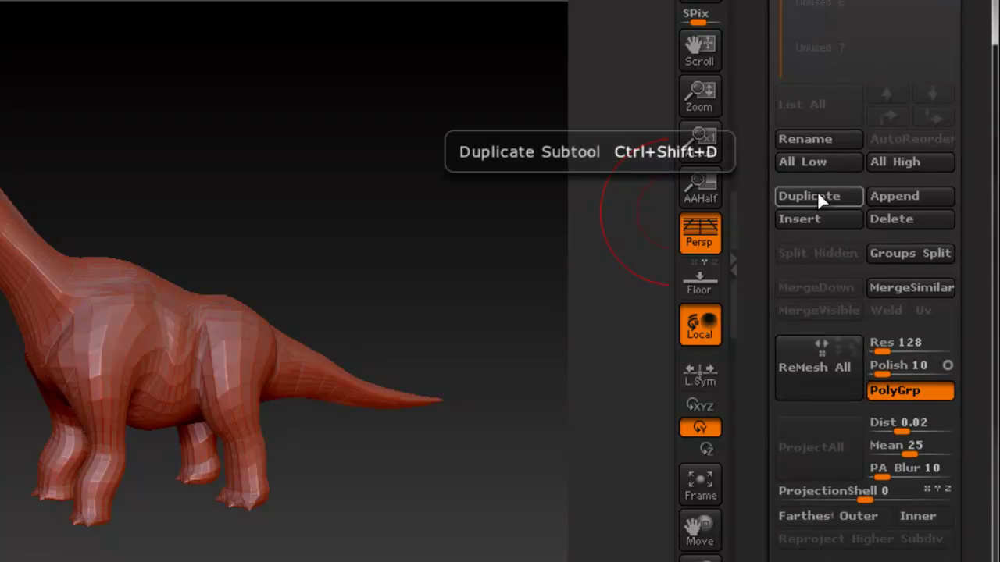
{"action": "left_click", "coordinate": [814, 189]}
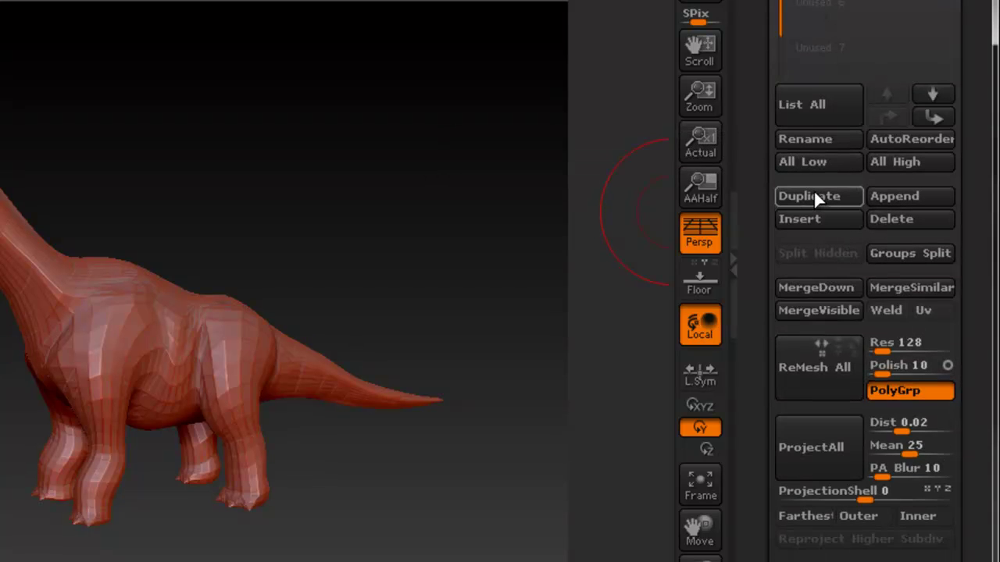
Hide the second dinosaur subtool, dino export, and collapse the subtool list
{"action": "left_click_drag", "start_coordinate": [981, 125], "coordinate": [981, 277]}
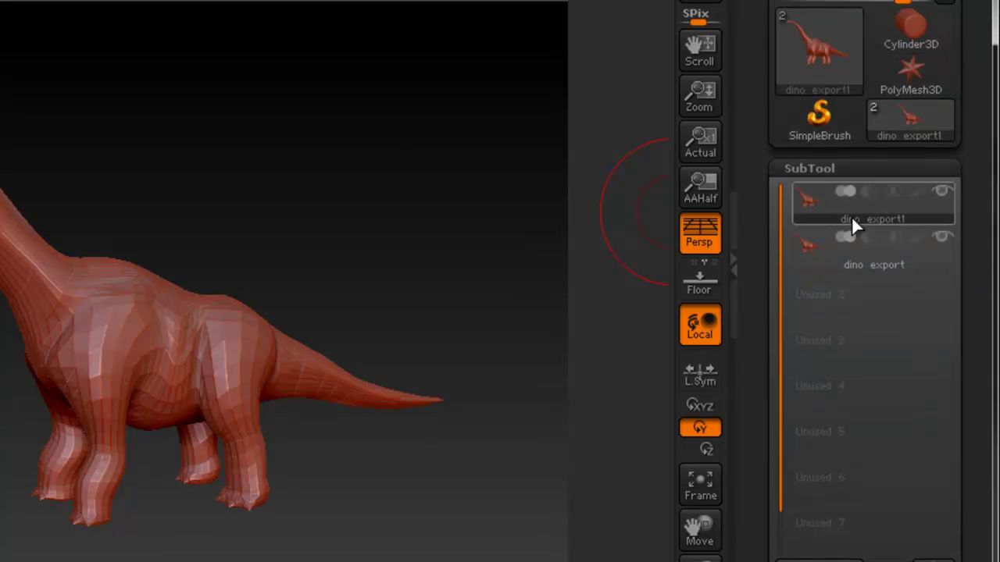
{"action": "mouse_move", "coordinate": [860, 212]}
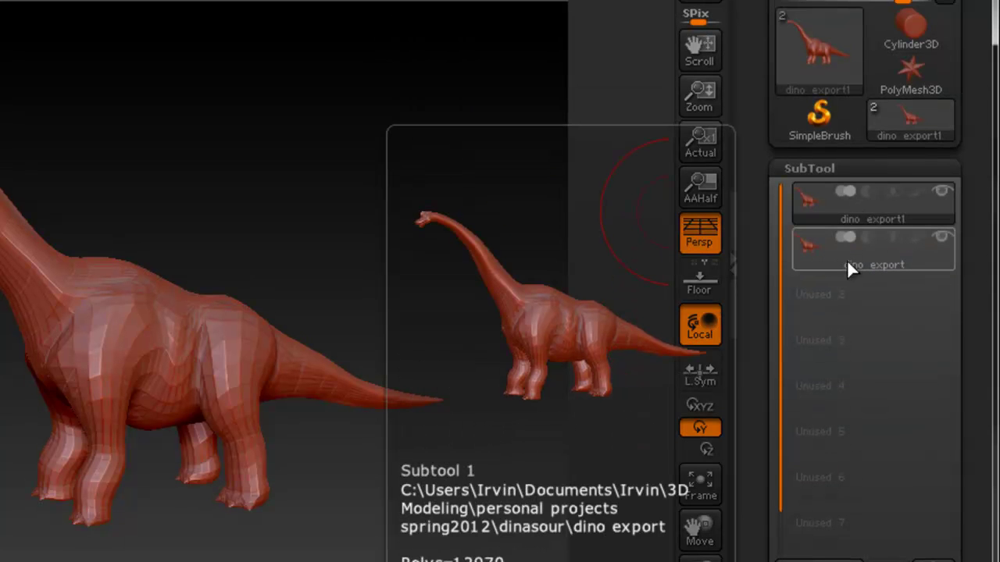
{"action": "left_click", "coordinate": [942, 236]}
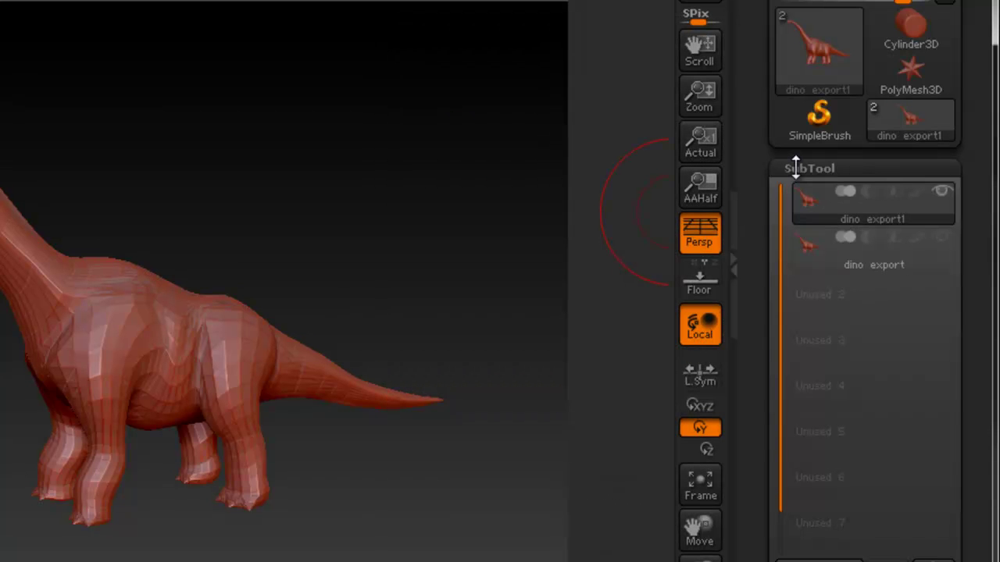
{"action": "left_click", "coordinate": [795, 168]}
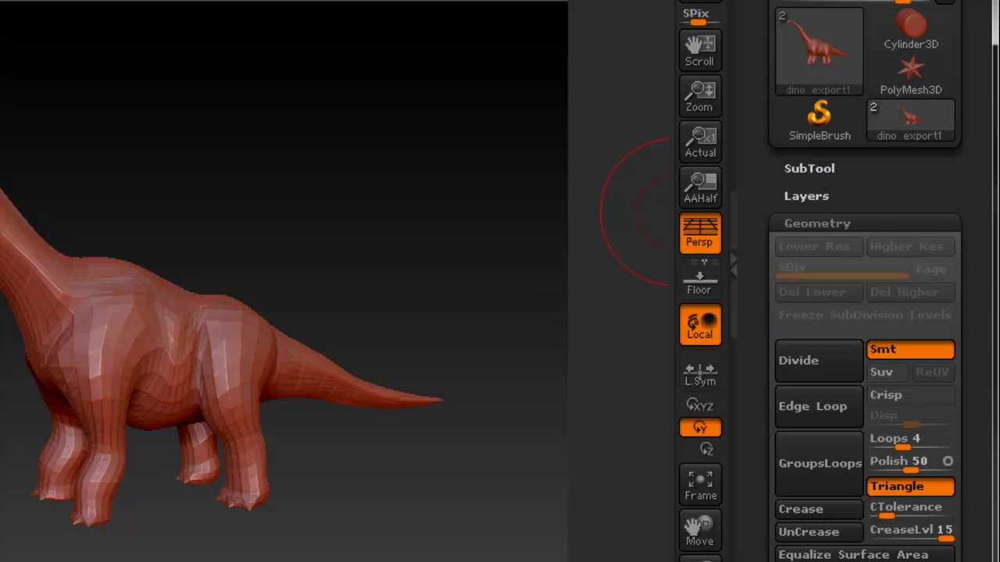
Examine the undivided dinosaur's faceted surface from several angles, along with the smoothing option for subdivision
{"action": "key", "text": "shift+f"}
{"action": "key", "text": "shift+f"}
{"action": "left_click_drag", "start_coordinate": [968, 281], "coordinate": [987, 177]}
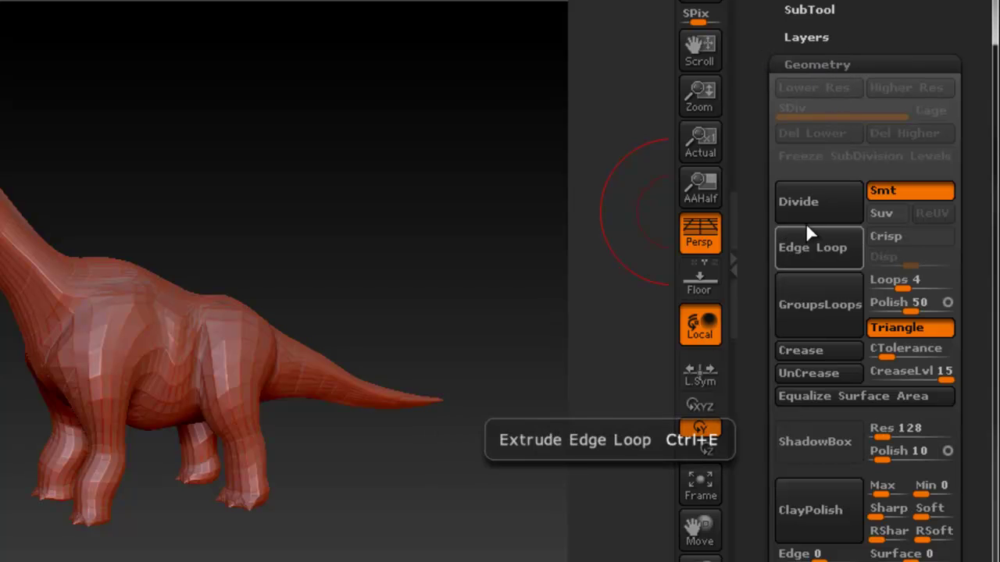
{"action": "left_click_drag", "start_coordinate": [978, 188], "coordinate": [994, 94]}
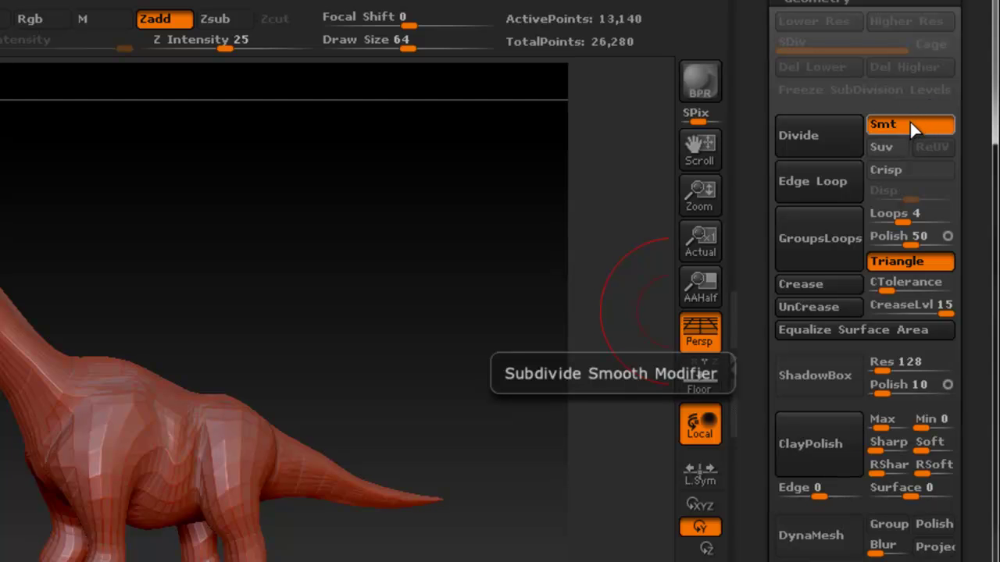
{"action": "left_click_drag", "start_coordinate": [219, 297], "coordinate": [179, 290]}
{"action": "left_click_drag", "start_coordinate": [274, 424], "coordinate": [480, 313]}
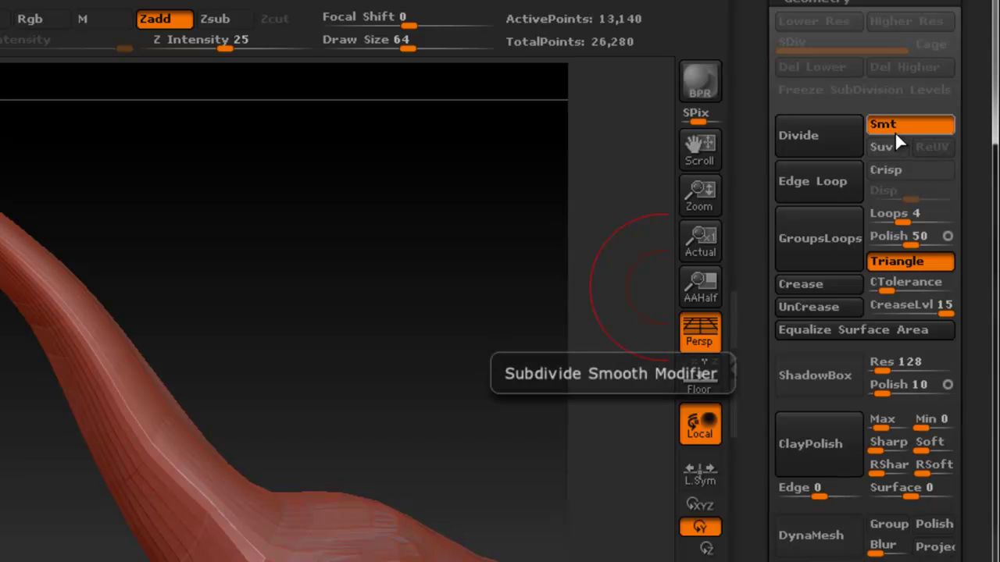
{"action": "left_click_drag", "start_coordinate": [383, 406], "coordinate": [351, 277]}
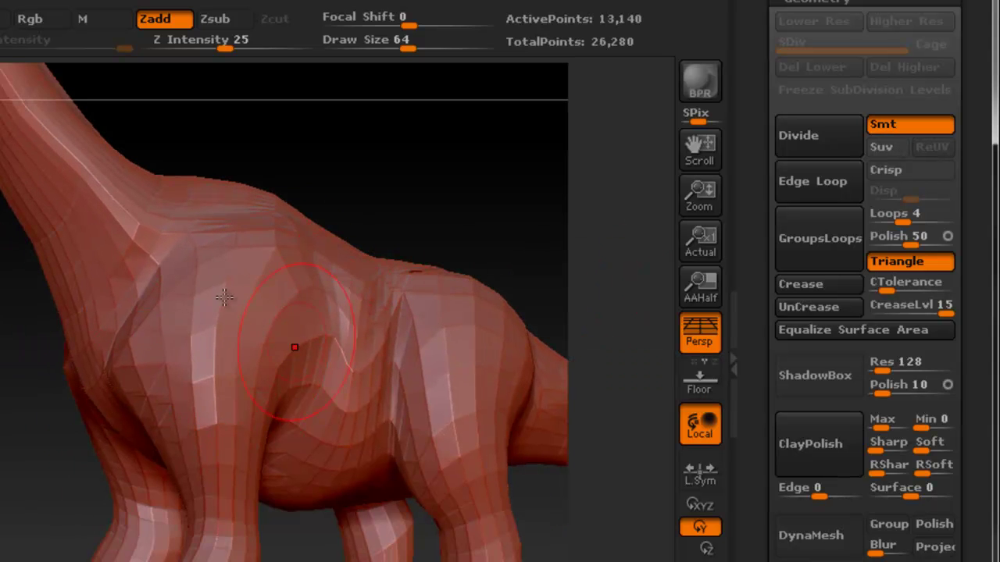
{"action": "left_click_drag", "start_coordinate": [285, 347], "coordinate": [228, 325]}
{"action": "right_click_drag", "start_coordinate": [229, 325], "coordinate": [252, 334]}
{"action": "right_click_drag", "start_coordinate": [315, 330], "coordinate": [224, 299], "text": "ctrl"}
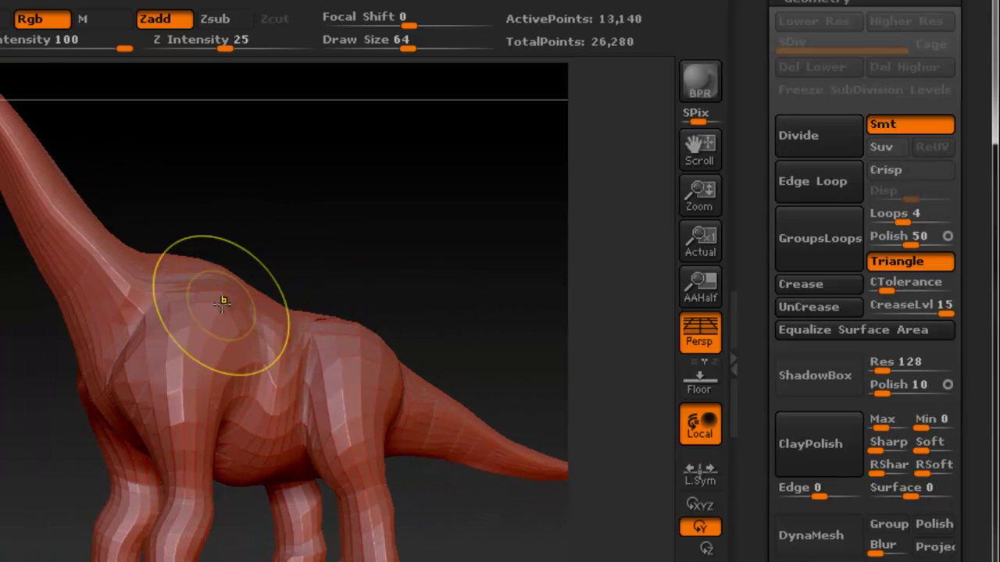
{"action": "left_click_drag", "start_coordinate": [176, 286], "coordinate": [174, 330]}
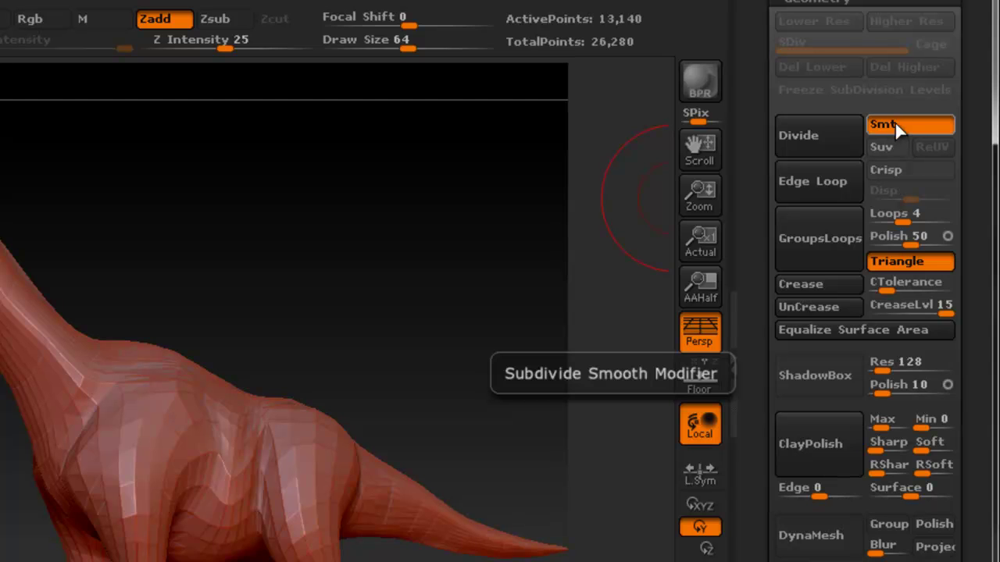
Divide the dinosaur mesh once with smoothing on, to subdivision level 2
{"action": "left_click_drag", "start_coordinate": [971, 122], "coordinate": [965, 200]}
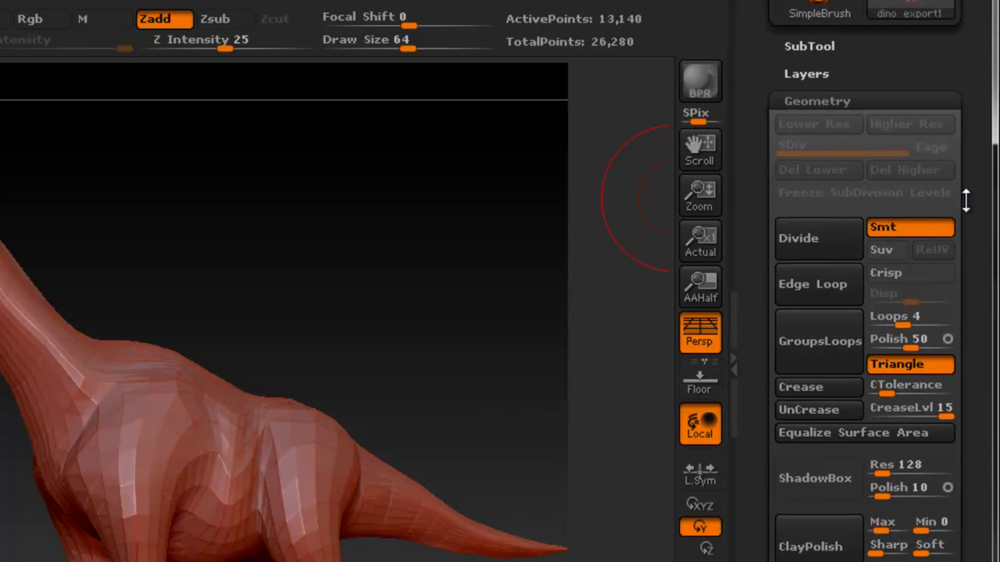
{"action": "left_click", "coordinate": [824, 244]}
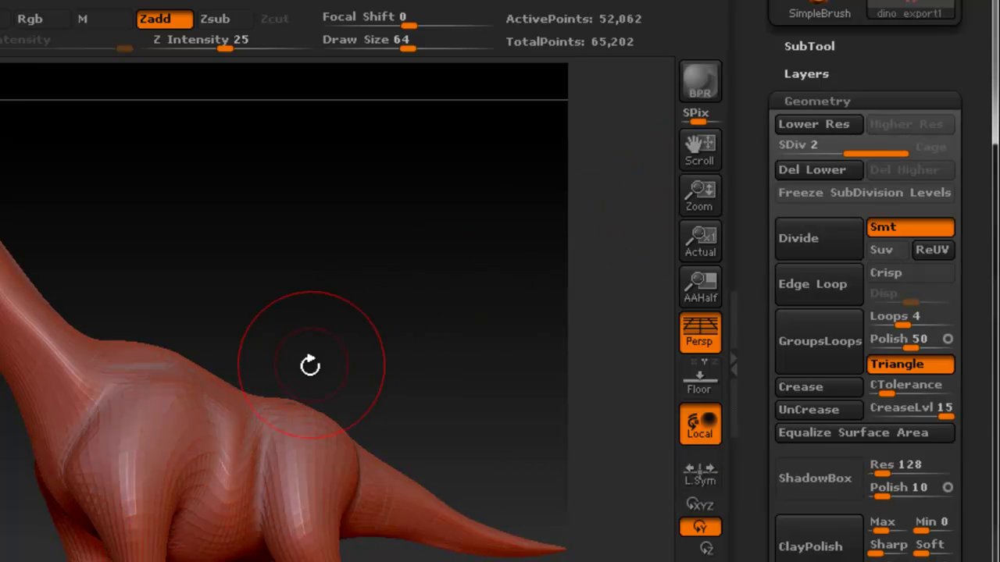
{"action": "right_click_drag", "start_coordinate": [190, 396], "coordinate": [257, 401], "text": "ctrl"}
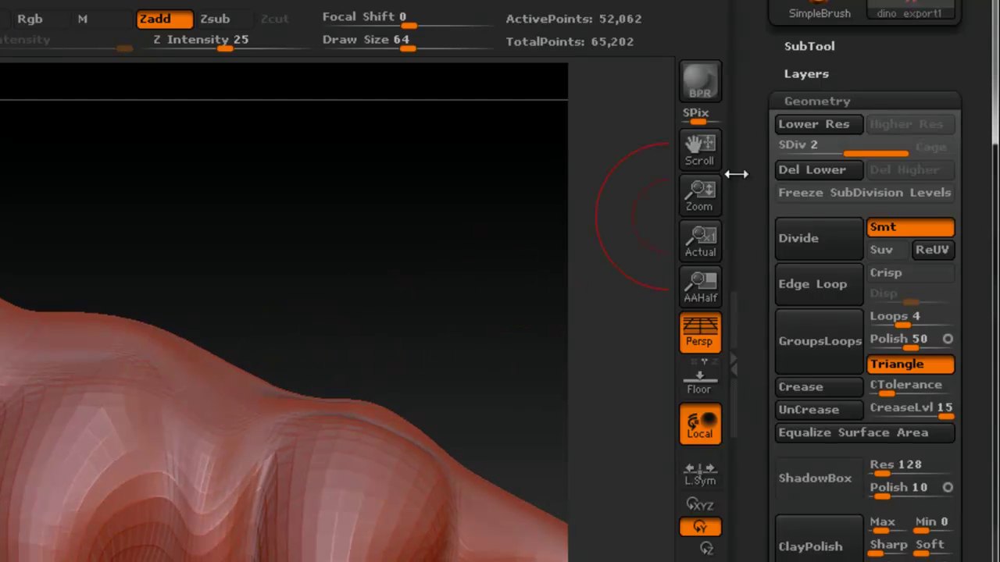
{"action": "mouse_move", "coordinate": [870, 145]}
{"action": "left_mouse_down"}
{"action": "mouse_move", "coordinate": [804, 145]}
{"action": "mouse_move", "coordinate": [781, 160]}
{"action": "mouse_move", "coordinate": [863, 151]}
{"action": "left_mouse_up"}
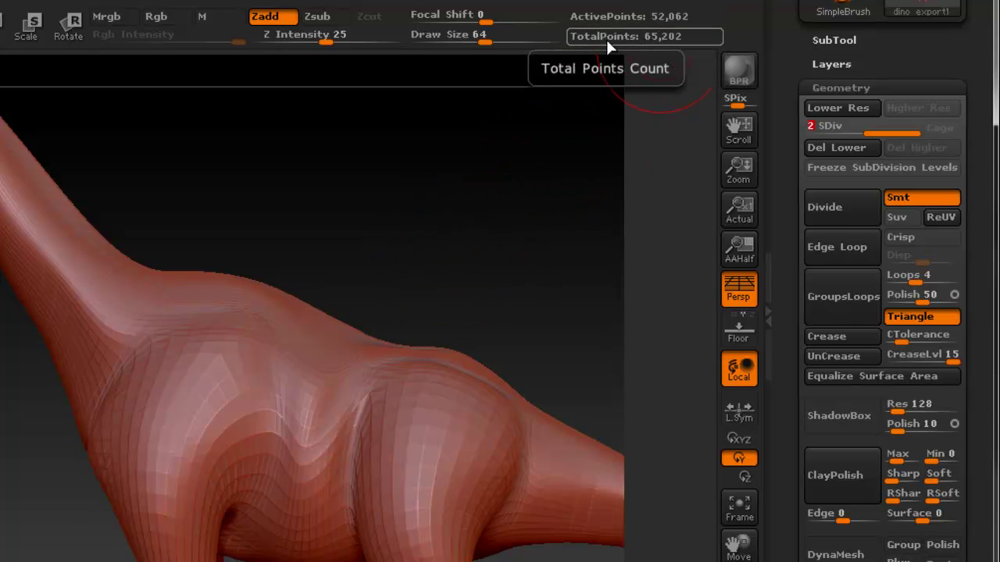
Divide the dinosaur mesh three more times up to subdivision level 5, checking the surface between divisions
{"action": "left_click_drag", "start_coordinate": [368, 161], "coordinate": [332, 250]}
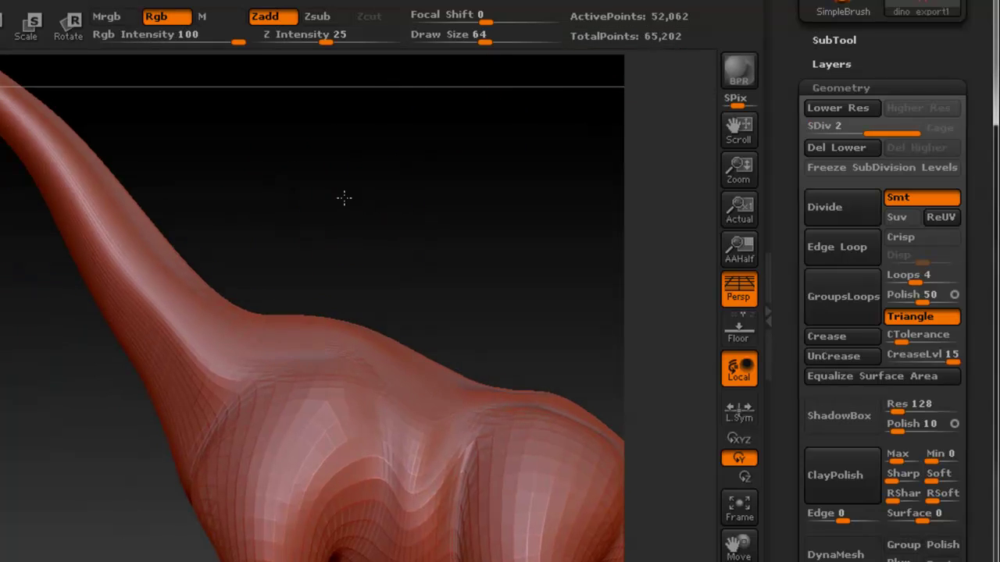
{"action": "right_click_drag", "start_coordinate": [344, 196], "coordinate": [273, 196], "text": "ctrl"}
{"action": "left_click_drag", "start_coordinate": [291, 239], "coordinate": [209, 180], "text": "alt"}
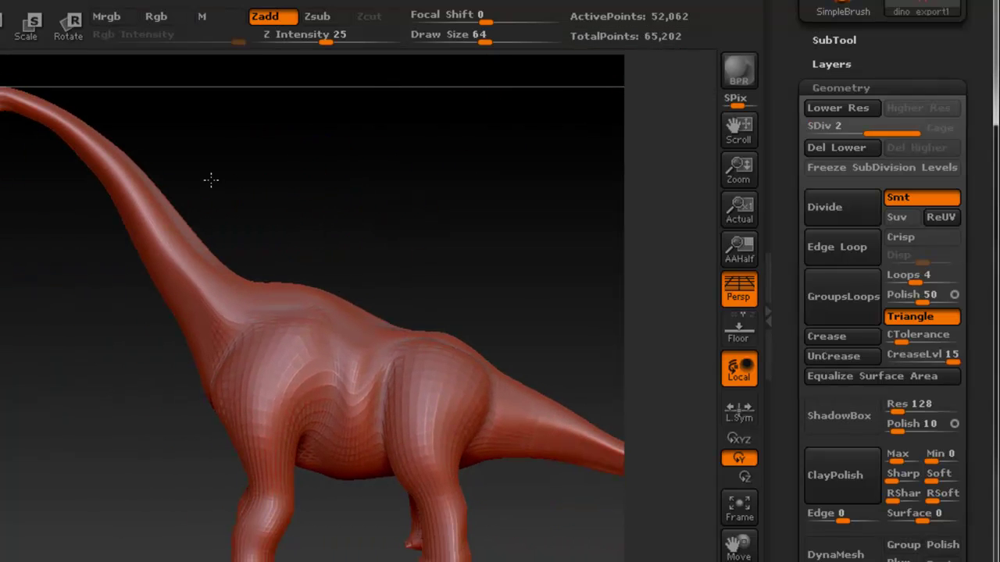
{"action": "left_click", "coordinate": [846, 203]}
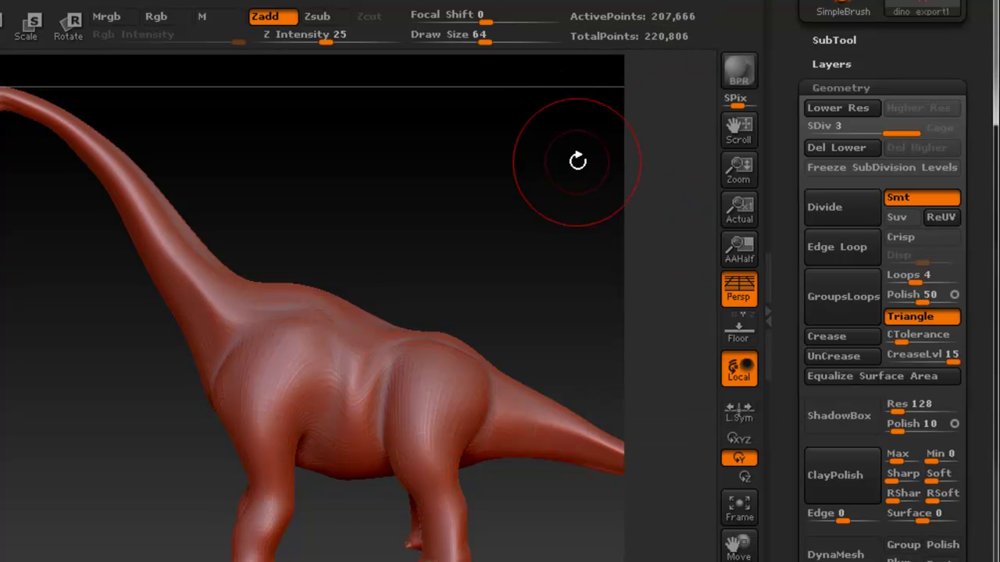
{"action": "right_click_drag", "start_coordinate": [398, 362], "coordinate": [435, 356]}
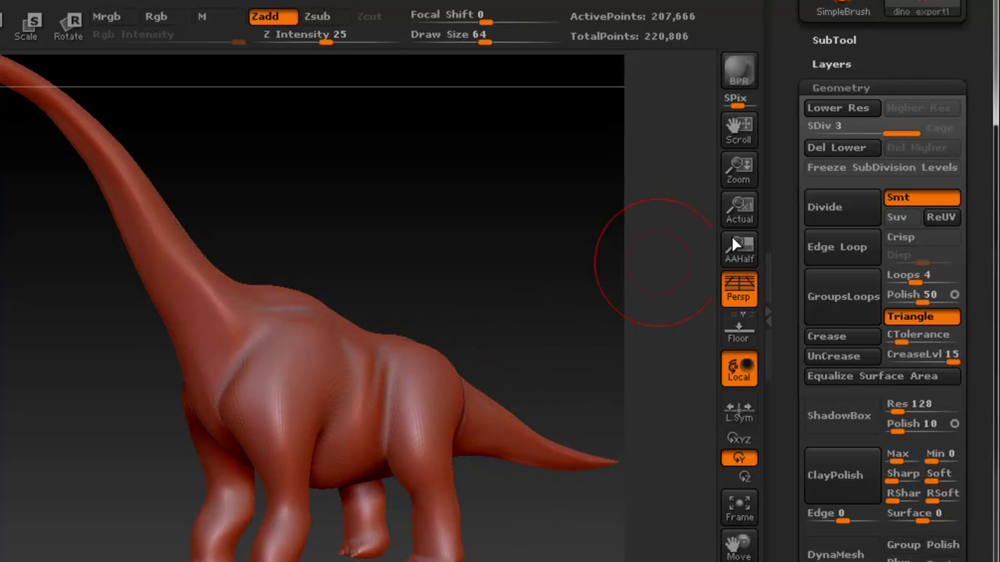
{"action": "left_click", "coordinate": [846, 204]}
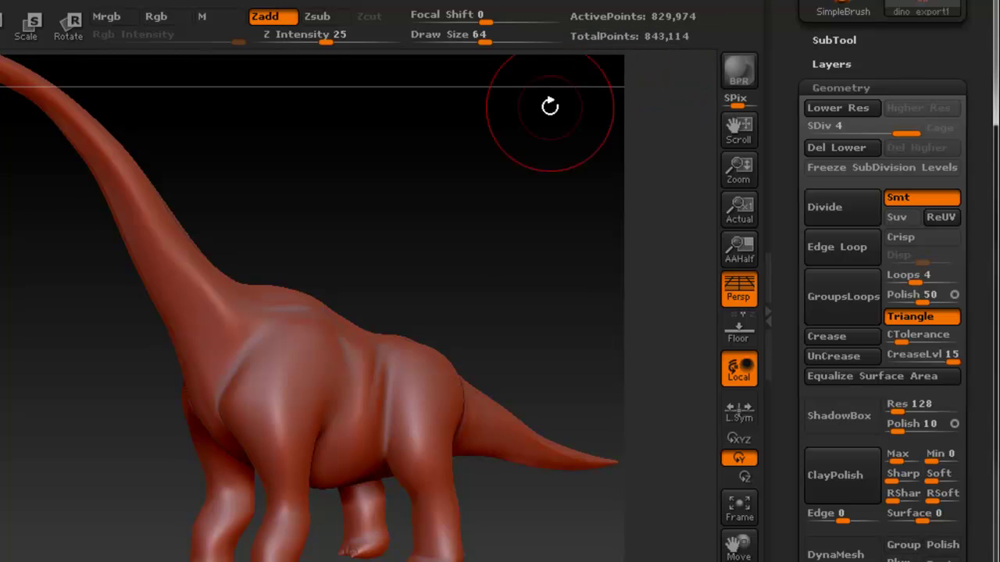
{"action": "left_click_drag", "start_coordinate": [429, 232], "coordinate": [397, 246]}
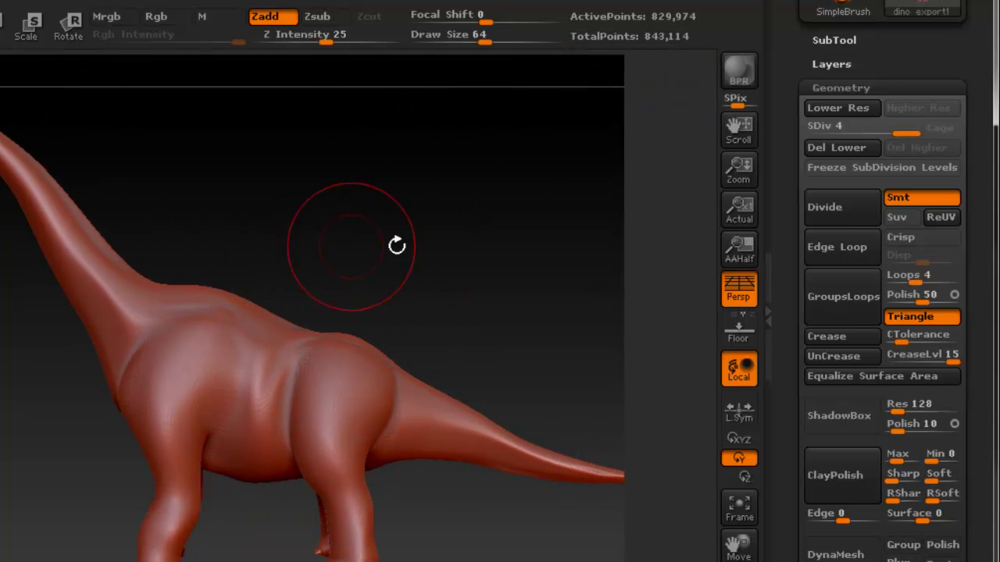
{"action": "left_click", "coordinate": [828, 208]}
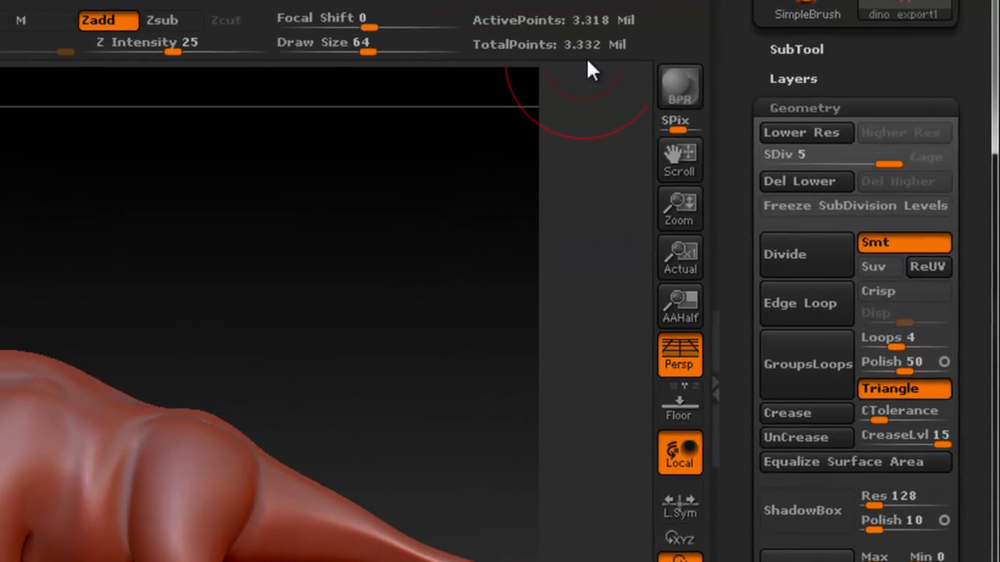
{"action": "mouse_move", "coordinate": [107, 368]}
{"action": "left_mouse_down"}
{"action": "mouse_move", "coordinate": [22, 339]}
{"action": "mouse_move", "coordinate": [283, 355]}
{"action": "mouse_move", "coordinate": [167, 359]}
{"action": "mouse_move", "coordinate": [150, 321]}
{"action": "mouse_move", "coordinate": [194, 313]}
{"action": "mouse_move", "coordinate": [297, 335]}
{"action": "mouse_move", "coordinate": [281, 344]}
{"action": "mouse_move", "coordinate": [107, 323]}
{"action": "mouse_move", "coordinate": [255, 335]}
{"action": "mouse_move", "coordinate": [152, 313]}
{"action": "mouse_move", "coordinate": [101, 281]}
{"action": "mouse_move", "coordinate": [178, 310]}
{"action": "mouse_move", "coordinate": [226, 386]}
{"action": "mouse_move", "coordinate": [177, 383]}
{"action": "mouse_move", "coordinate": [177, 297]}
{"action": "mouse_move", "coordinate": [70, 353]}
{"action": "mouse_move", "coordinate": [300, 341]}
{"action": "mouse_move", "coordinate": [55, 344]}
{"action": "left_mouse_up"}
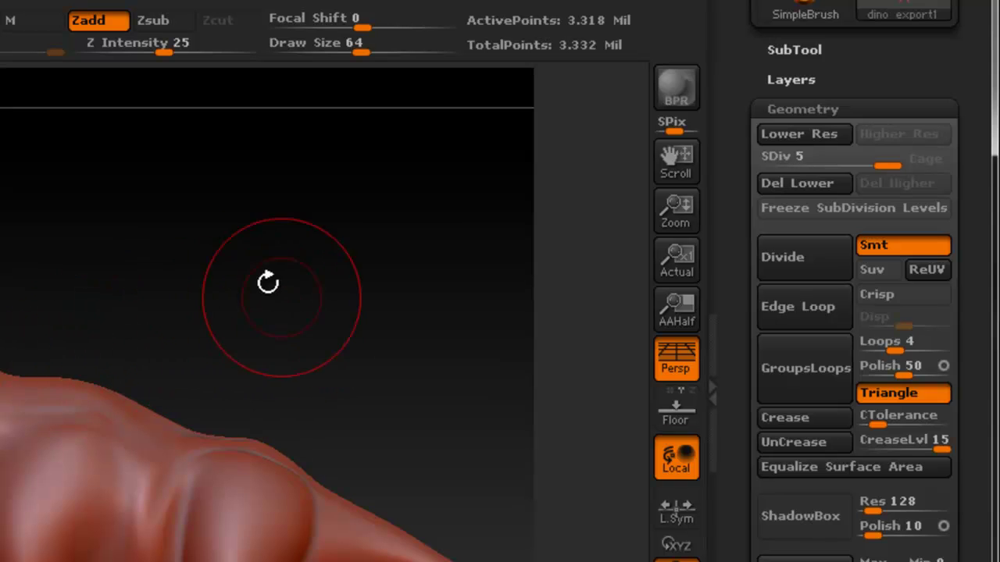
{"action": "left_click_drag", "start_coordinate": [155, 315], "coordinate": [153, 297]}
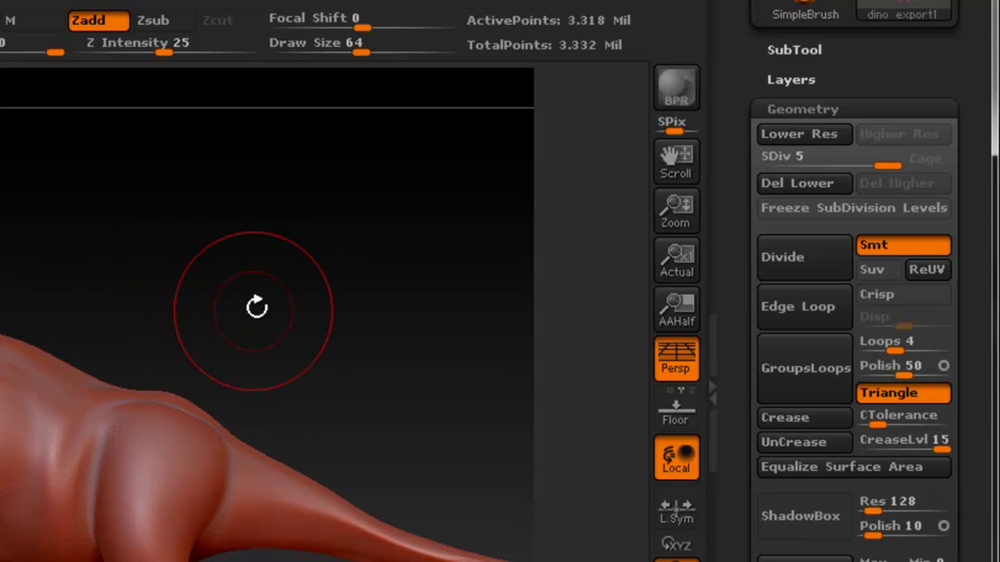
Examine the level 5 dinosaur's smoothed back, shoulders and hips from several angles
{"action": "left_click_drag", "start_coordinate": [254, 311], "coordinate": [210, 345]}
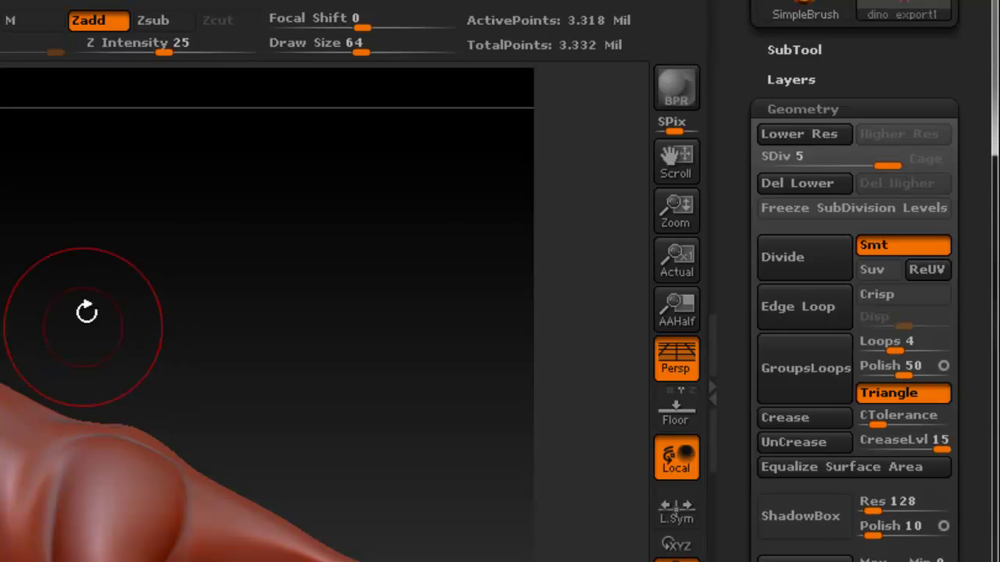
{"action": "mouse_move", "coordinate": [61, 310]}
{"action": "left_mouse_down"}
{"action": "mouse_move", "coordinate": [4, 301]}
{"action": "mouse_move", "coordinate": [208, 319]}
{"action": "mouse_move", "coordinate": [290, 293]}
{"action": "mouse_move", "coordinate": [18, 294]}
{"action": "mouse_move", "coordinate": [47, 301]}
{"action": "left_mouse_up"}
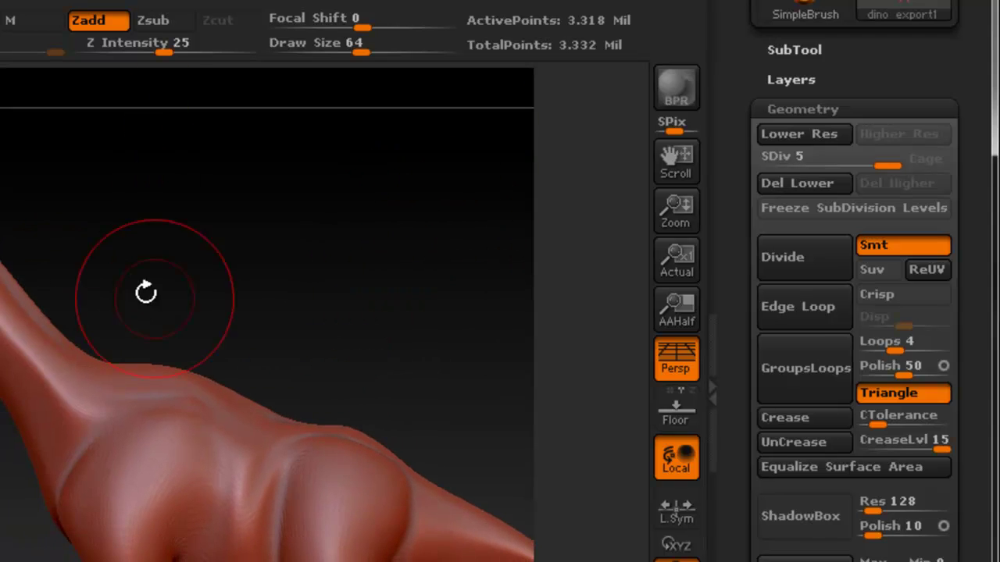
{"action": "left_click_drag", "start_coordinate": [146, 293], "coordinate": [19, 328]}
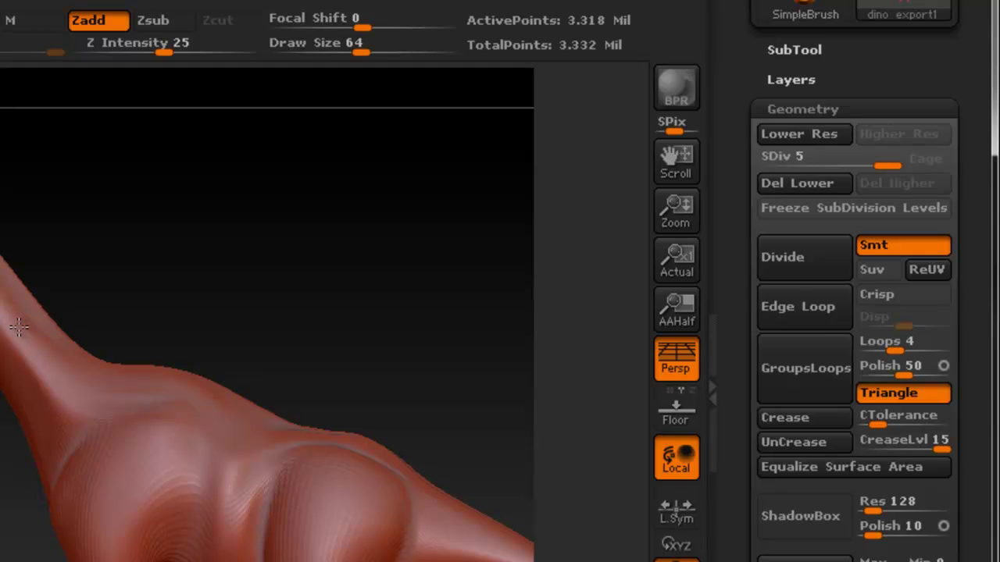
{"action": "left_click_drag", "start_coordinate": [216, 272], "coordinate": [112, 277]}
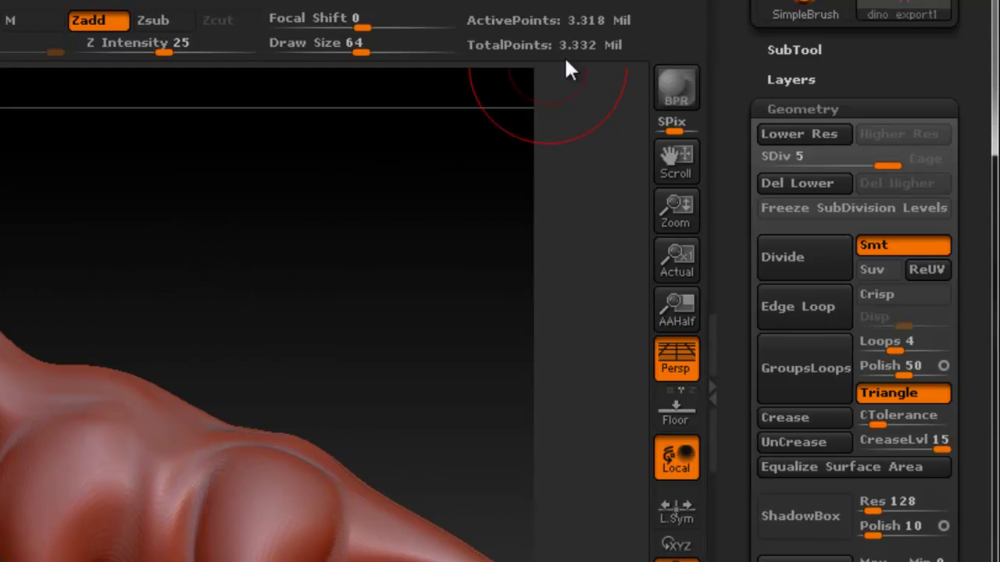
{"action": "mouse_move", "coordinate": [150, 386]}
{"action": "left_mouse_down"}
{"action": "mouse_move", "coordinate": [133, 380]}
{"action": "mouse_move", "coordinate": [145, 392]}
{"action": "left_mouse_up"}
{"action": "mouse_move", "coordinate": [160, 356]}
{"action": "left_mouse_down"}
{"action": "mouse_move", "coordinate": [143, 353]}
{"action": "mouse_move", "coordinate": [187, 326]}
{"action": "mouse_move", "coordinate": [151, 344]}
{"action": "left_mouse_up"}
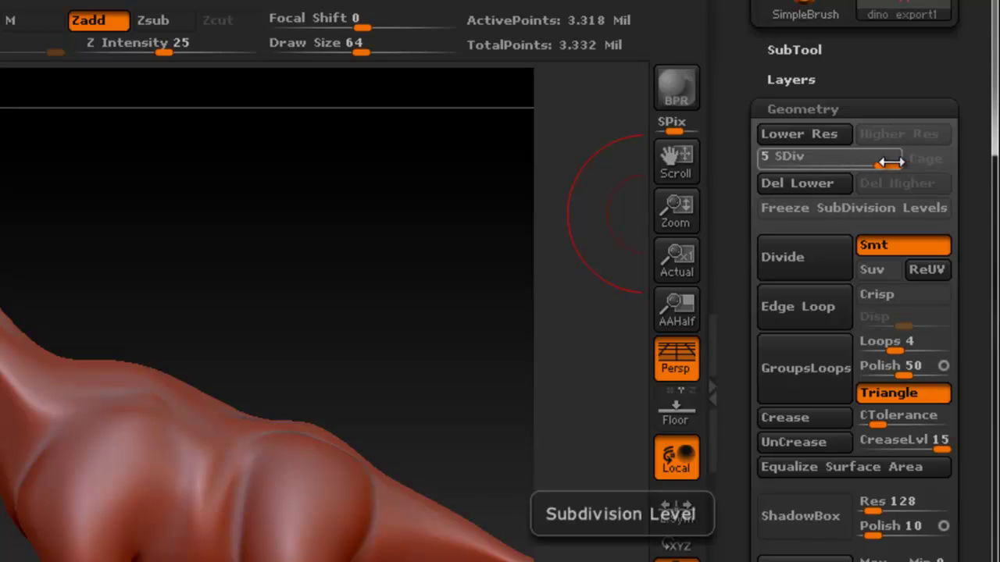
Switch the dinosaur's subdivision level to 2, then 4, and back to 5, and collapse the Geometry settings
{"action": "left_click_drag", "start_coordinate": [888, 163], "coordinate": [814, 161]}
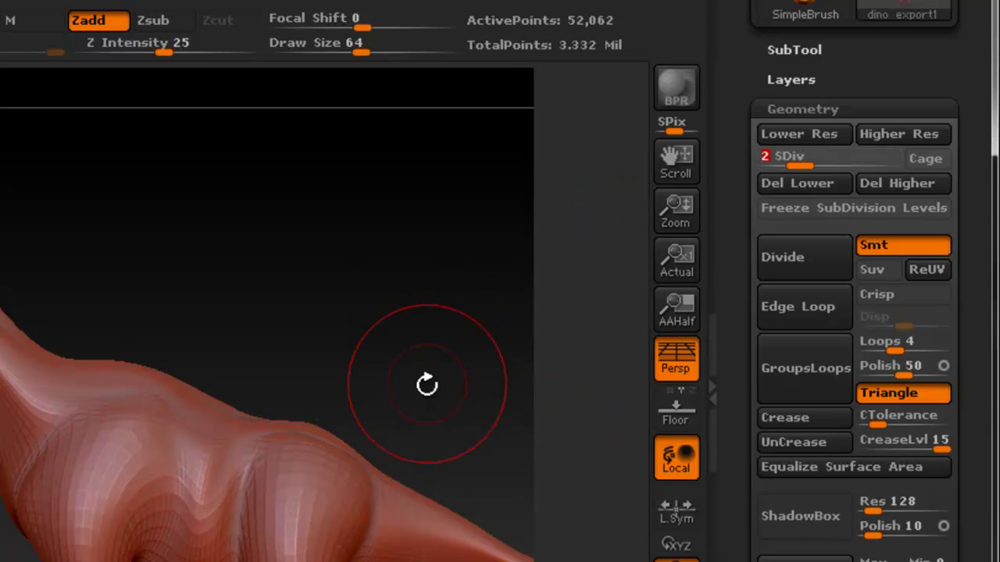
{"action": "left_click_drag", "start_coordinate": [807, 157], "coordinate": [857, 160]}
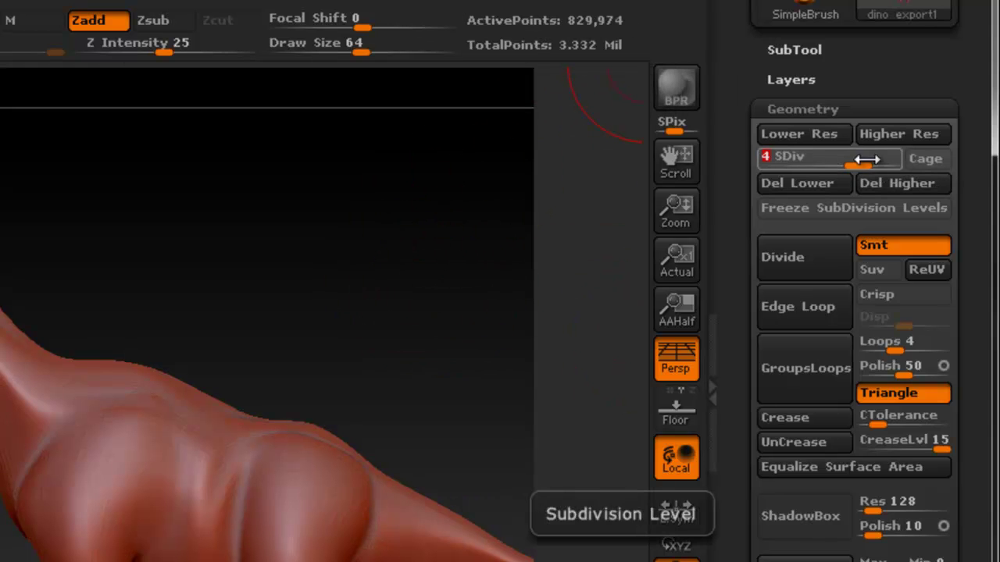
{"action": "left_click_drag", "start_coordinate": [859, 157], "coordinate": [900, 159]}
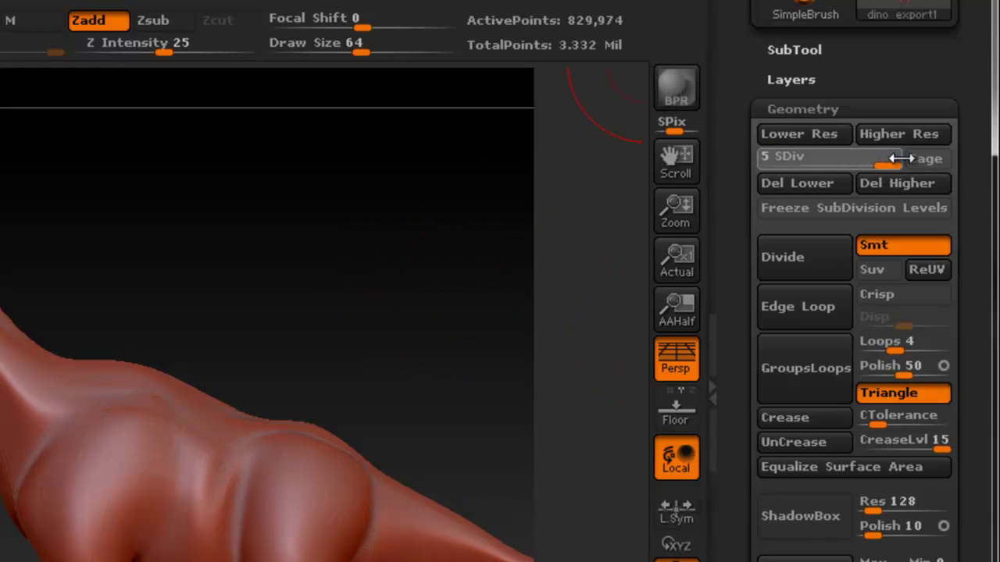
{"action": "left_click", "coordinate": [808, 107]}
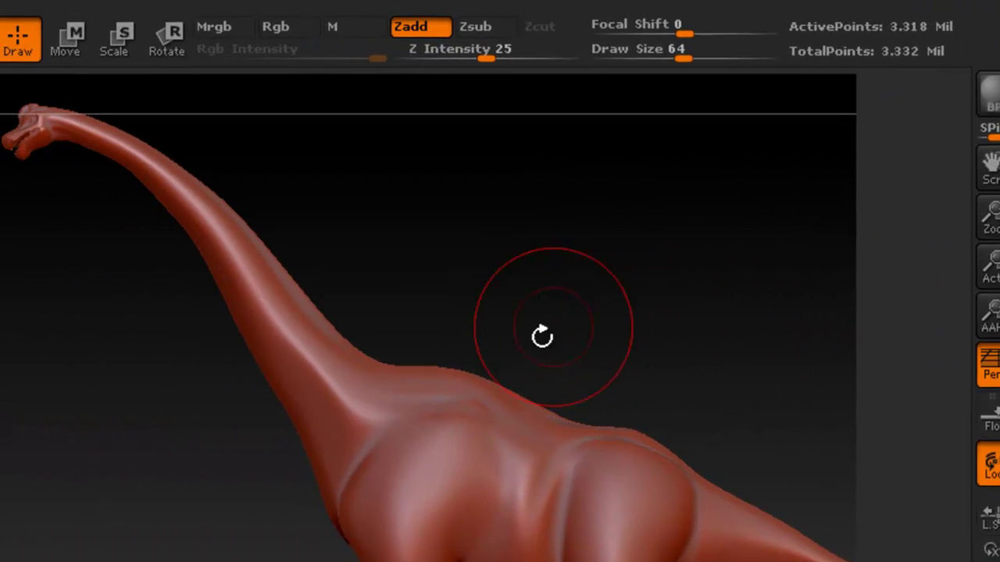
Lower the dinosaur's subdivision by two levels, to level 3, and inspect the coarser surface
{"action": "key", "text": "shift+d"}
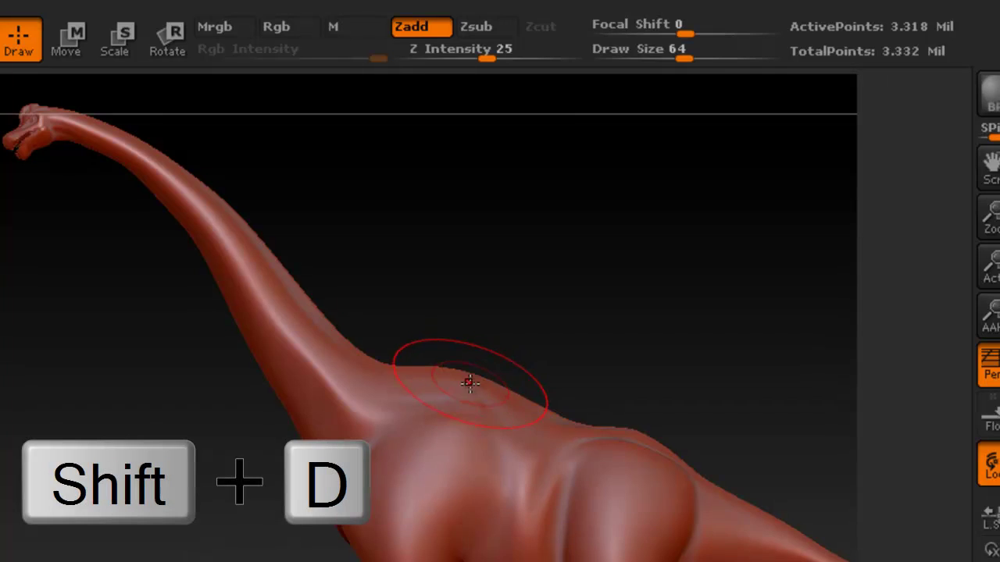
{"action": "key", "text": "shift"}
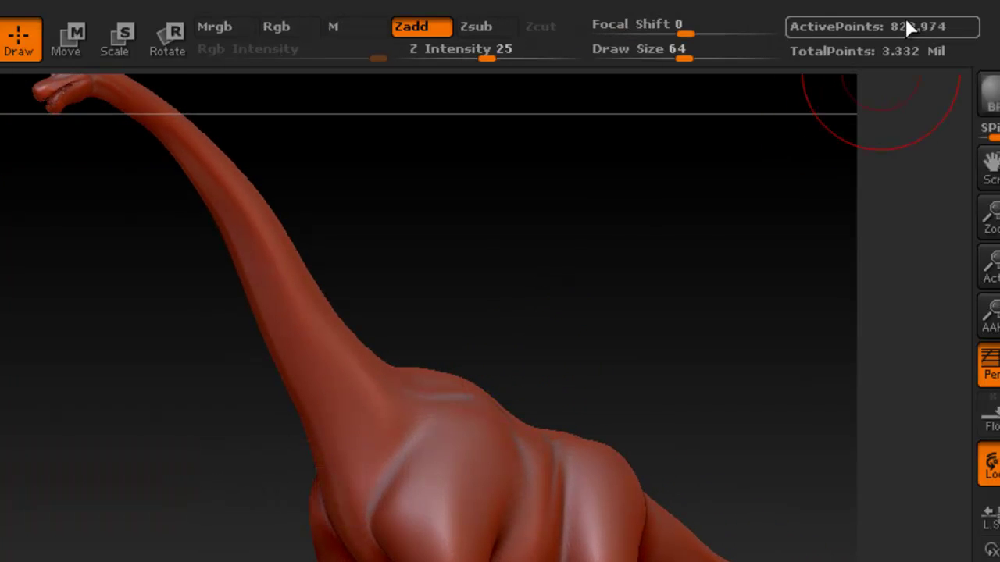
{"action": "key", "text": "shift+d"}
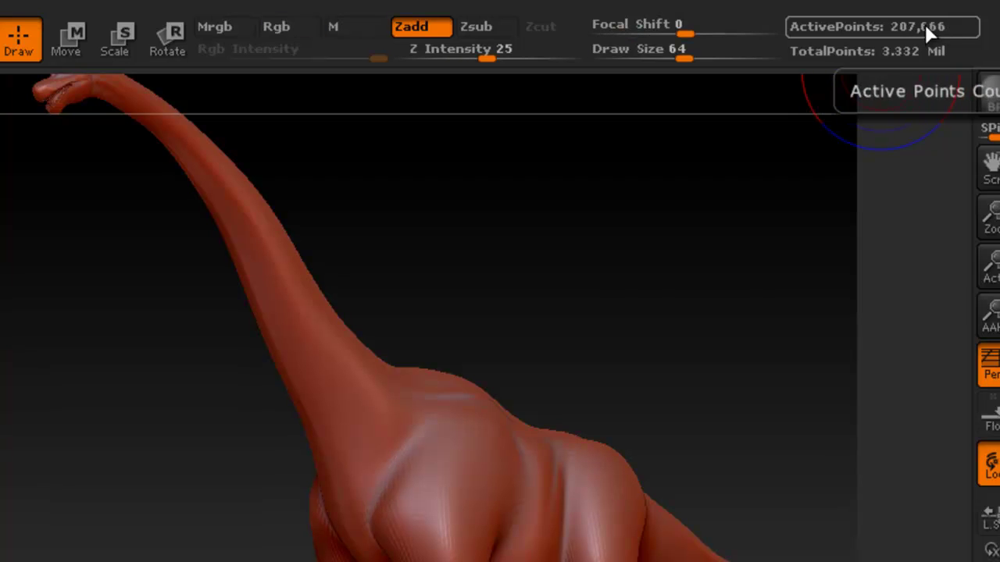
{"action": "left_click_drag", "start_coordinate": [630, 450], "coordinate": [596, 456]}
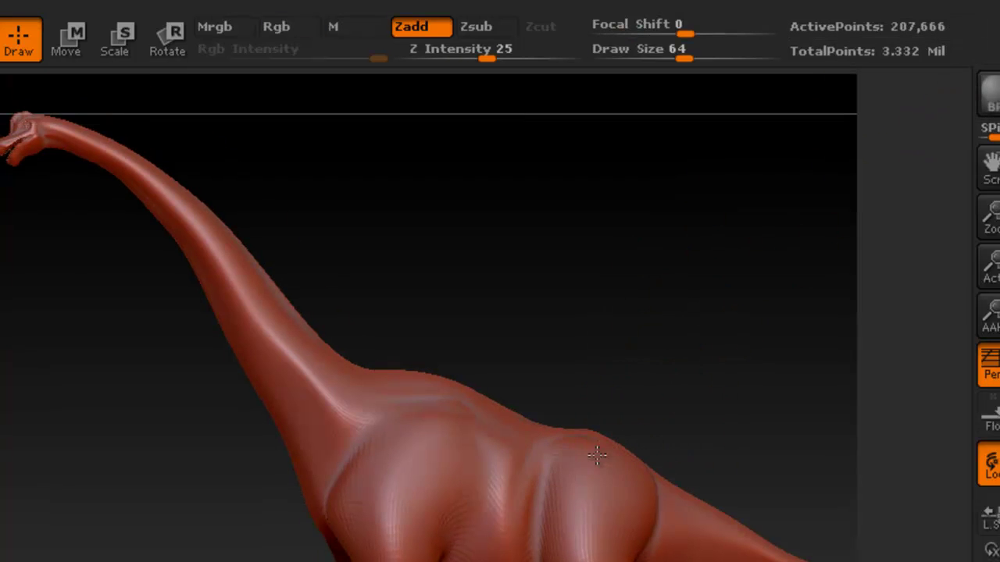
{"action": "mouse_move", "coordinate": [609, 449]}
{"action": "right_mouse_down"}
{"action": "mouse_move", "coordinate": [575, 424]}
{"action": "mouse_move", "coordinate": [596, 424]}
{"action": "right_mouse_up"}
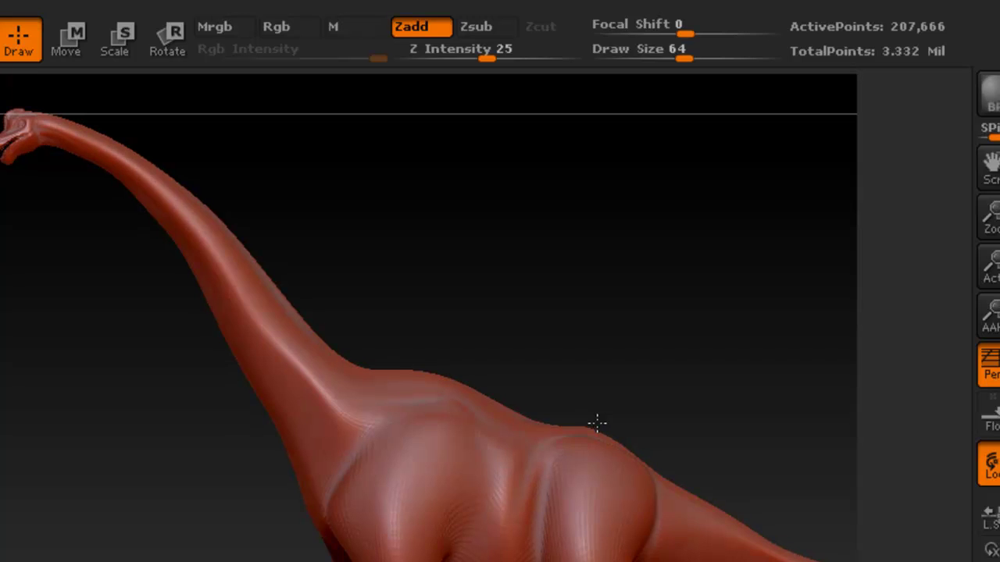
Raise the dinosaur's subdivision by two levels, back to level 5, and inspect its surface
{"action": "key", "text": "d"}
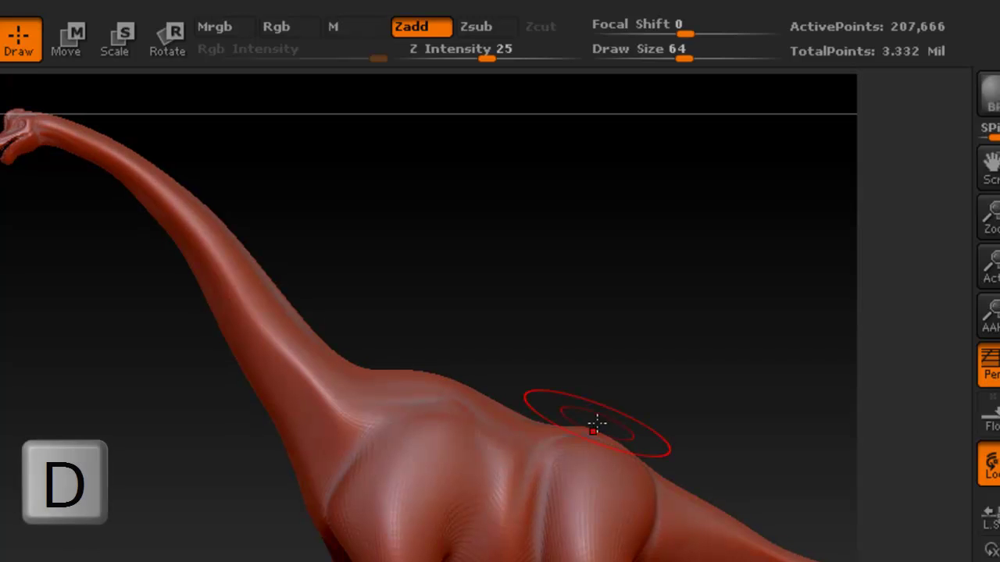
{"action": "key", "text": "d"}
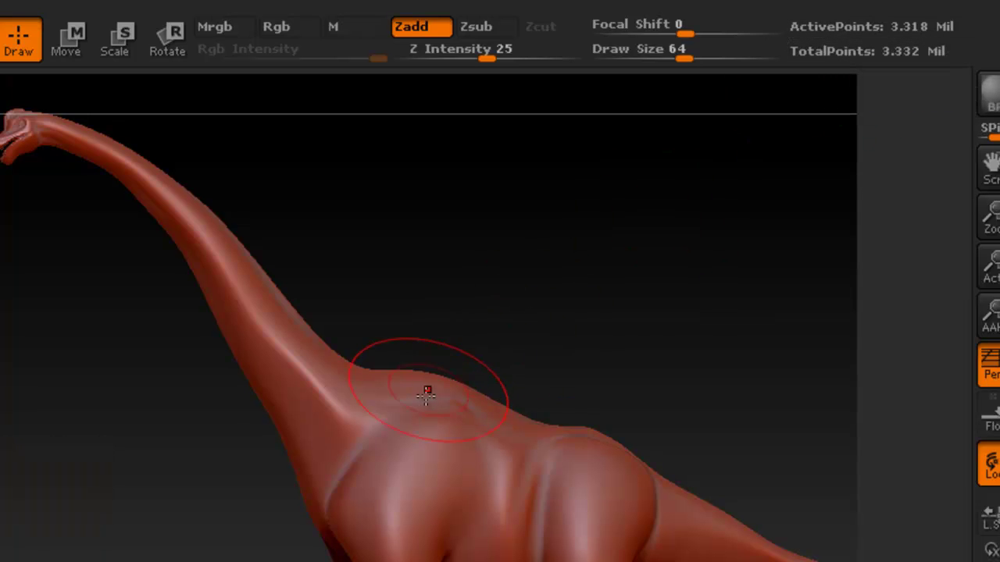
{"action": "right_click_drag", "start_coordinate": [424, 391], "coordinate": [480, 391]}
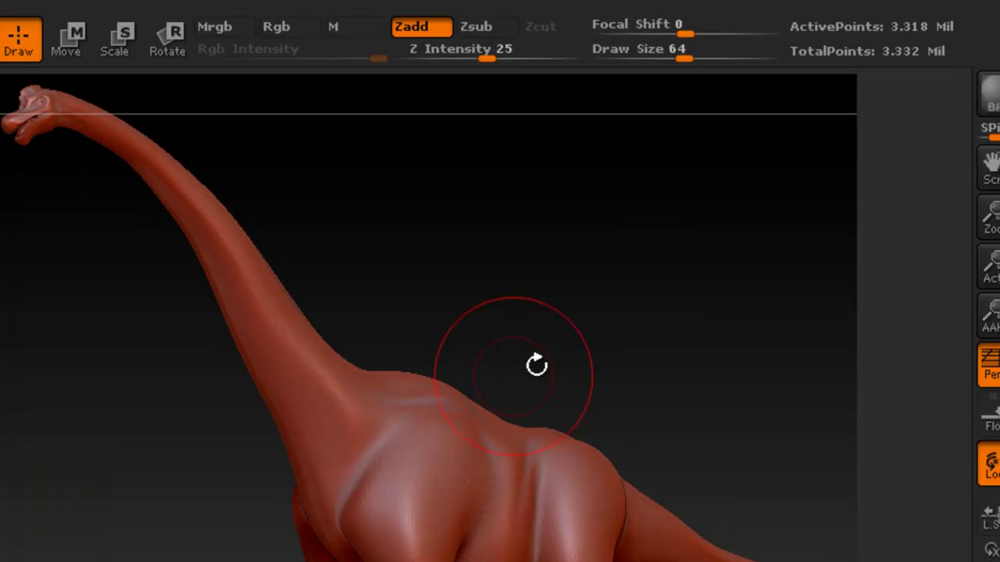
Drop a snapshot of the dinosaur onto the canvas and move the editable dinosaur away from it
{"action": "key", "text": "shift+s"}
{"action": "mouse_move", "coordinate": [576, 327]}
{"action": "left_mouse_down"}
{"action": "mouse_move", "coordinate": [567, 331]}
{"action": "mouse_move", "coordinate": [611, 327]}
{"action": "left_mouse_up"}
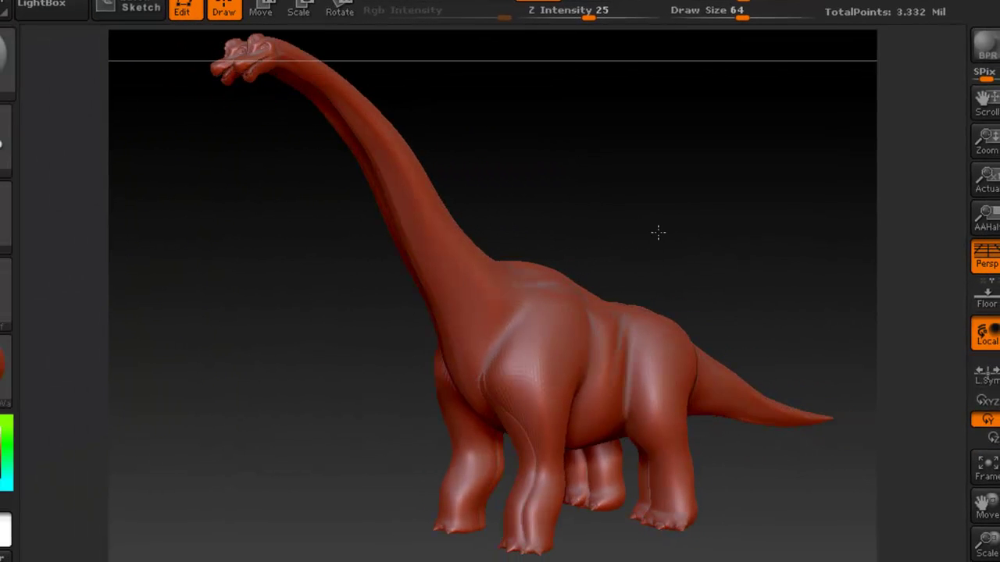
{"action": "mouse_move", "coordinate": [659, 233]}
{"action": "left_mouse_down"}
{"action": "mouse_move", "coordinate": [641, 237]}
{"action": "mouse_move", "coordinate": [664, 231]}
{"action": "left_mouse_up"}
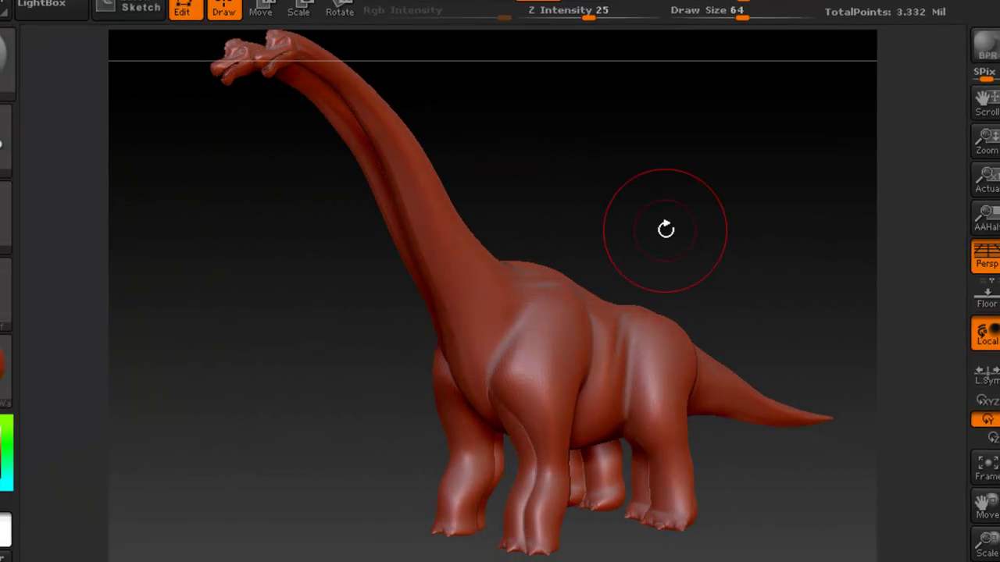
{"action": "left_click_drag", "start_coordinate": [594, 255], "coordinate": [762, 265], "text": "alt"}
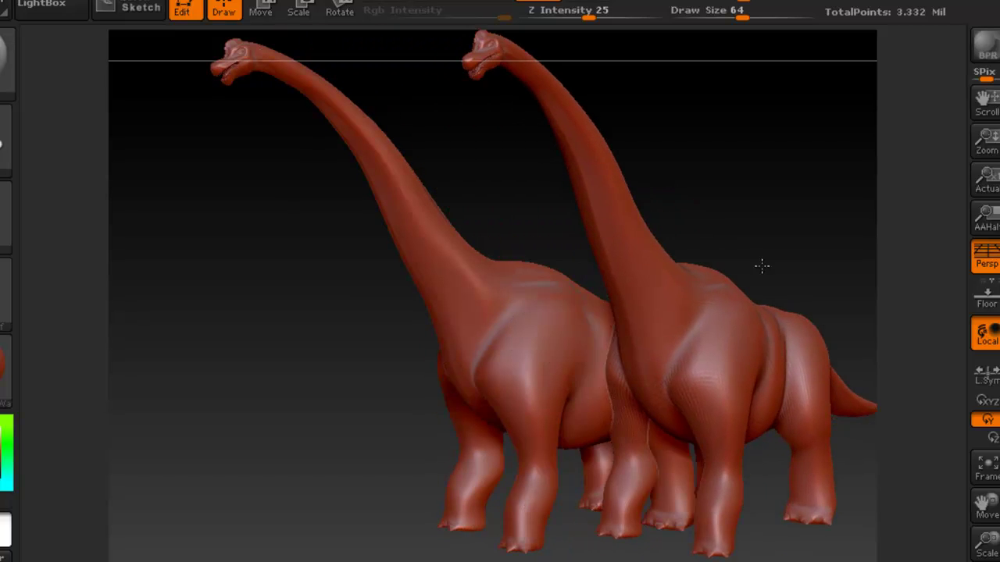
Rotate, shrink and reposition the editable dinosaur against the flat snapshot on the canvas
{"action": "right_click_drag", "start_coordinate": [761, 266], "coordinate": [693, 246]}
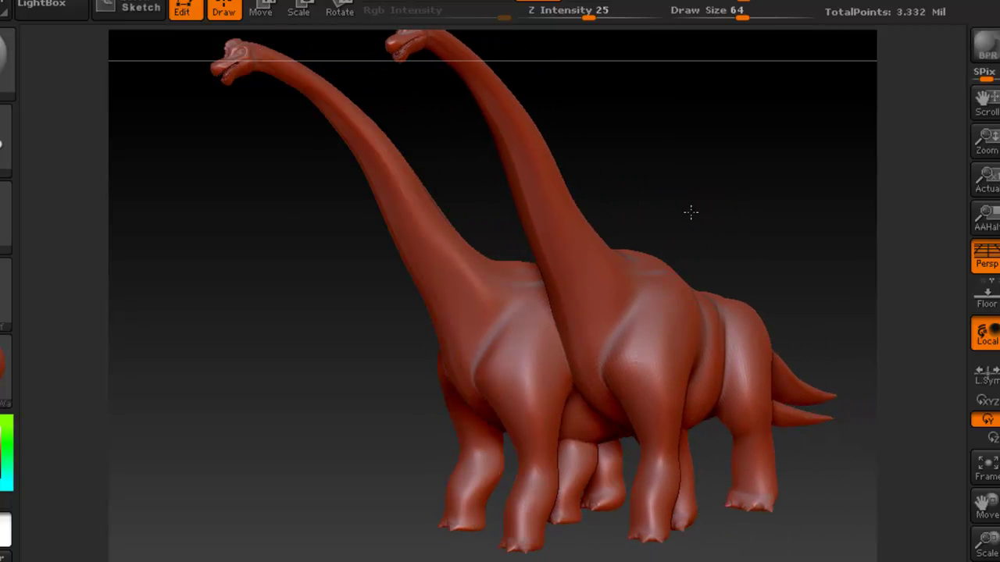
{"action": "right_click_drag", "start_coordinate": [691, 211], "coordinate": [643, 196]}
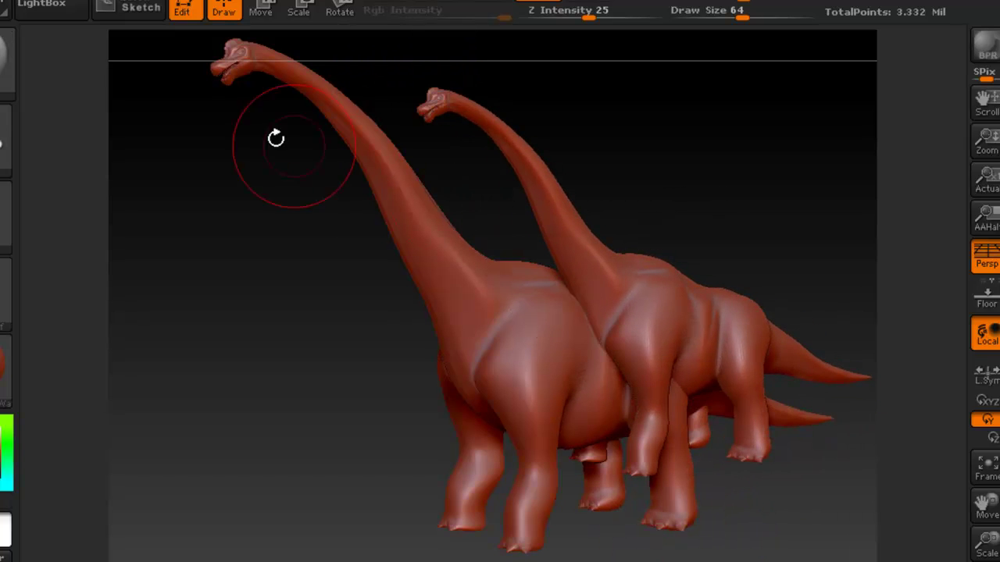
{"action": "right_click_drag", "start_coordinate": [525, 242], "coordinate": [589, 275]}
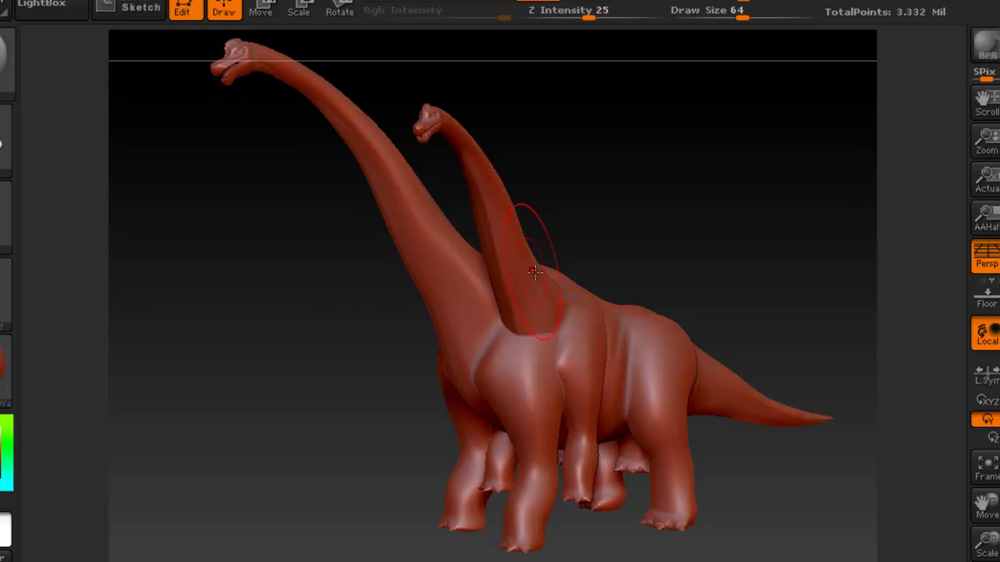
{"action": "right_click_drag", "start_coordinate": [534, 271], "coordinate": [485, 294]}
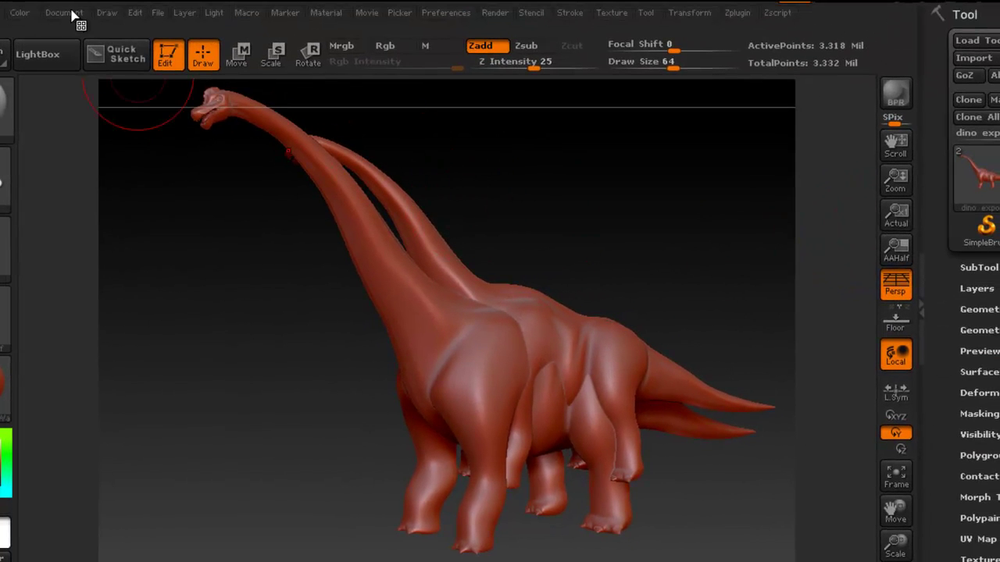
Create a new document without saving the changes to the current one
{"action": "left_click", "coordinate": [74, 13]}
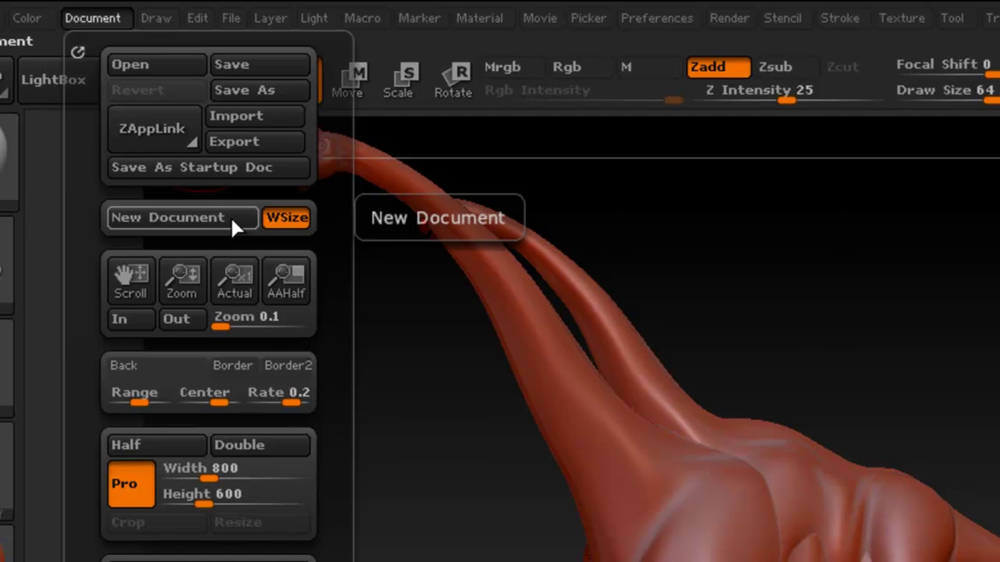
{"action": "left_click", "coordinate": [232, 217]}
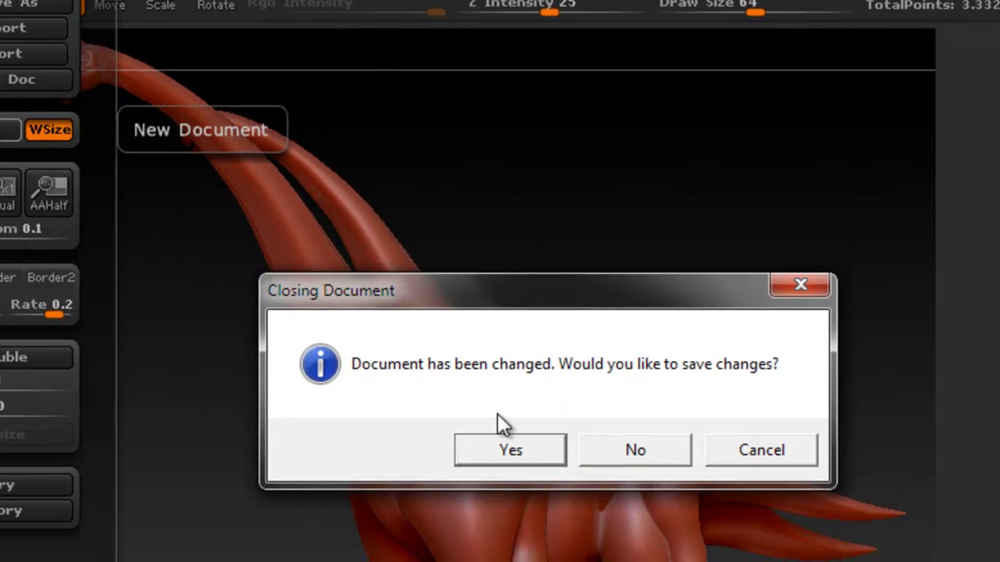
{"action": "left_click", "coordinate": [630, 449]}
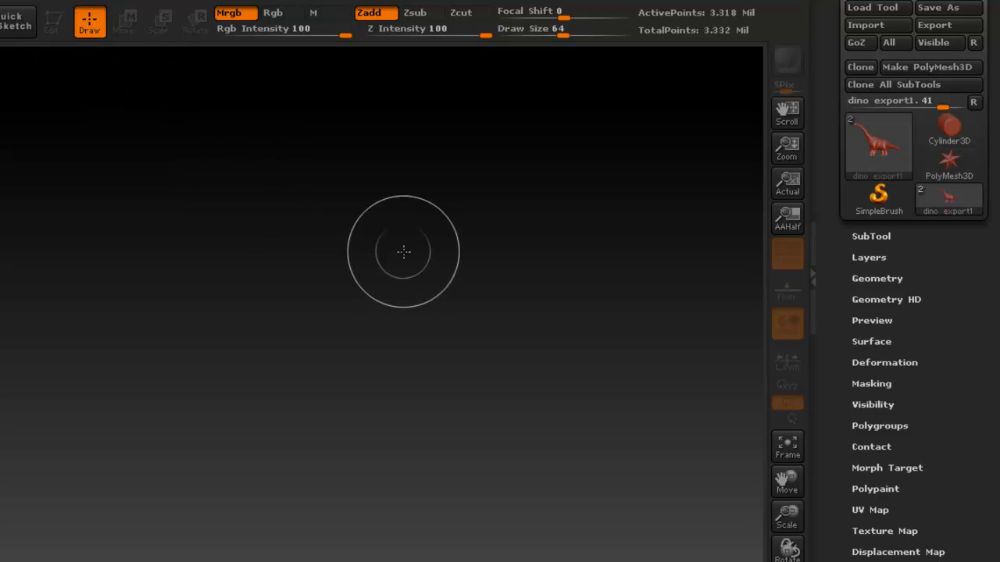
Draw the dinosaur tool onto the empty canvas, enter Edit mode and turn the model to a side view
{"action": "mouse_move", "coordinate": [893, 162]}
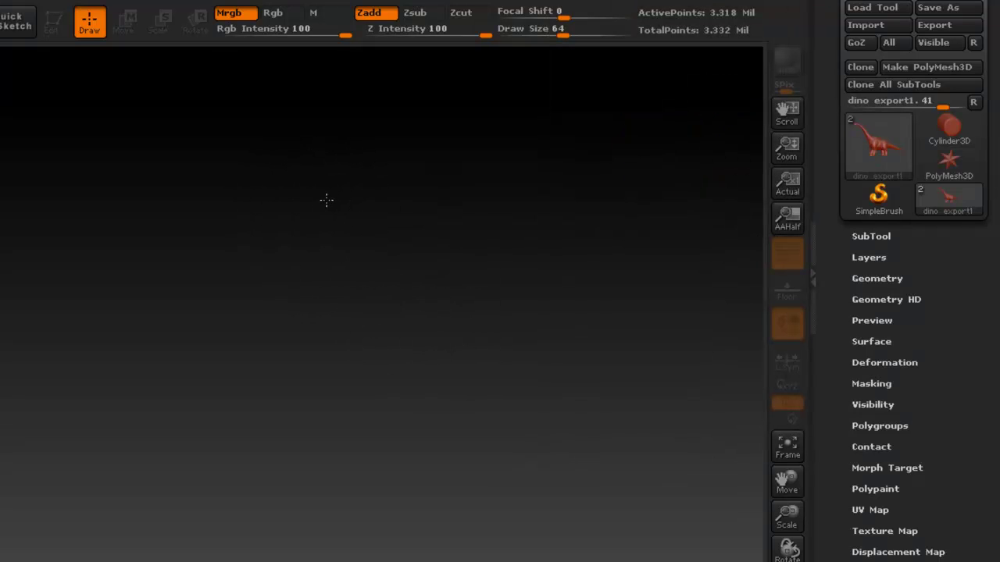
{"action": "mouse_move", "coordinate": [327, 229]}
{"action": "left_mouse_down"}
{"action": "mouse_move", "coordinate": [331, 500]}
{"action": "mouse_move", "coordinate": [364, 529]}
{"action": "left_mouse_up"}
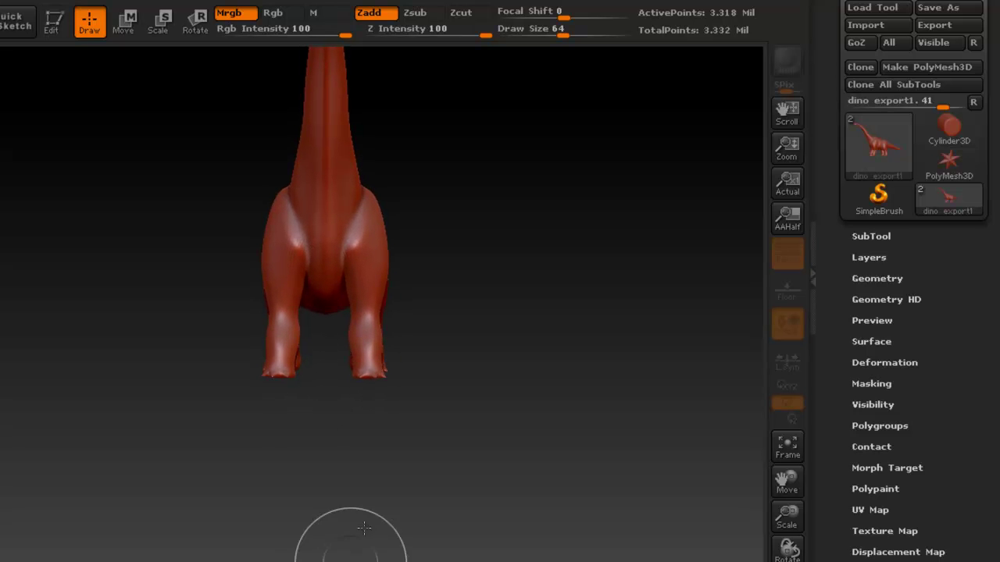
{"action": "left_click", "coordinate": [51, 28]}
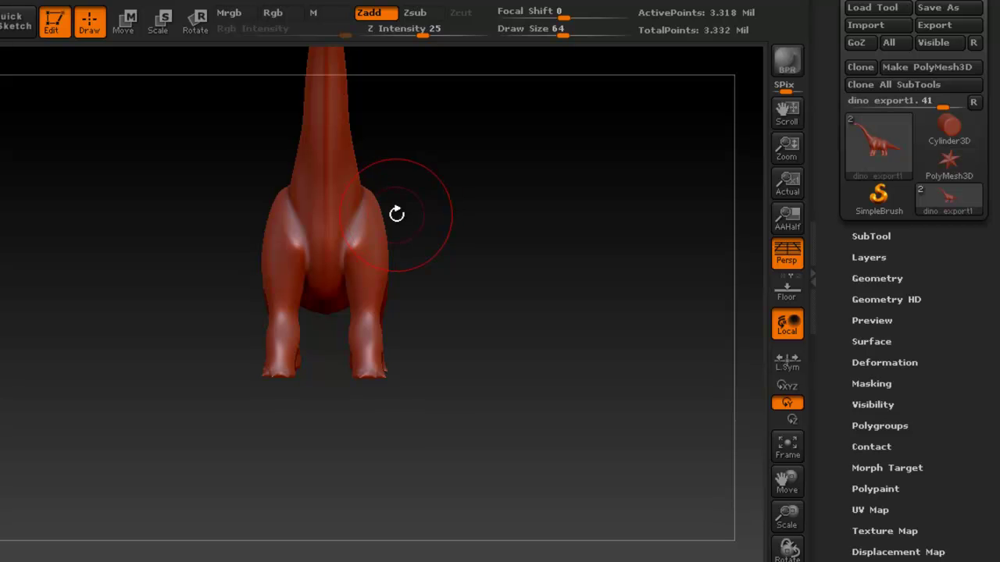
{"action": "left_click_drag", "start_coordinate": [419, 116], "coordinate": [395, 205]}
{"action": "left_click_drag", "start_coordinate": [459, 210], "coordinate": [398, 197], "text": "alt"}
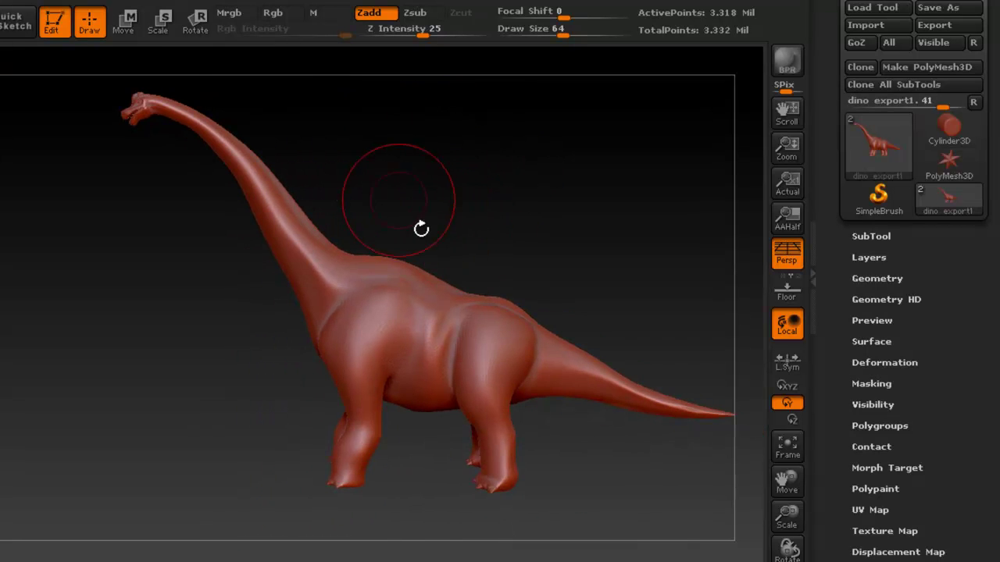
Look over the redrawn dinosaur from several angles, toggling its polyframe display on and off
{"action": "left_click_drag", "start_coordinate": [483, 251], "coordinate": [508, 262]}
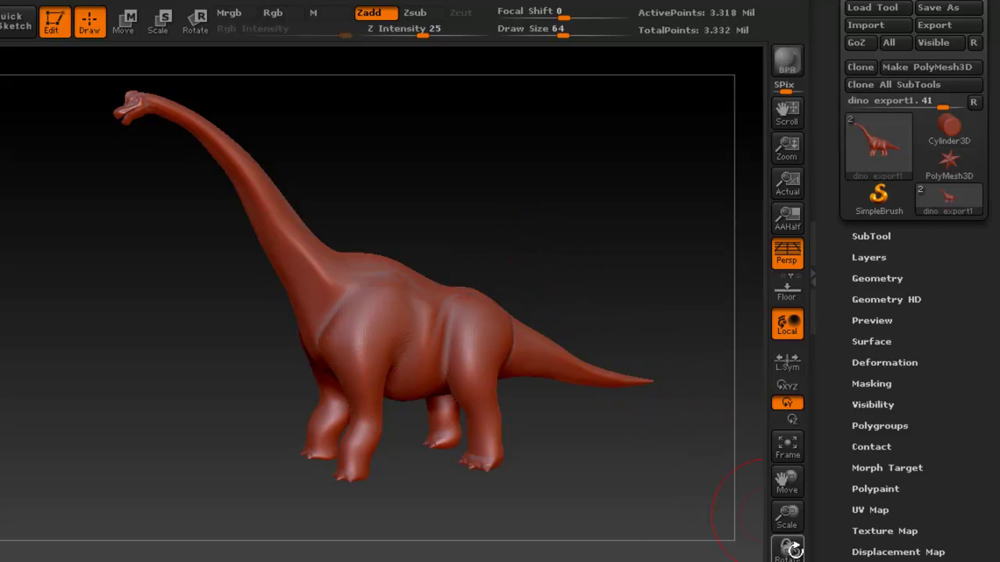
{"action": "key", "text": "shift+f"}
{"action": "right_click_drag", "start_coordinate": [393, 301], "coordinate": [426, 312]}
{"action": "key", "text": "shift+f"}
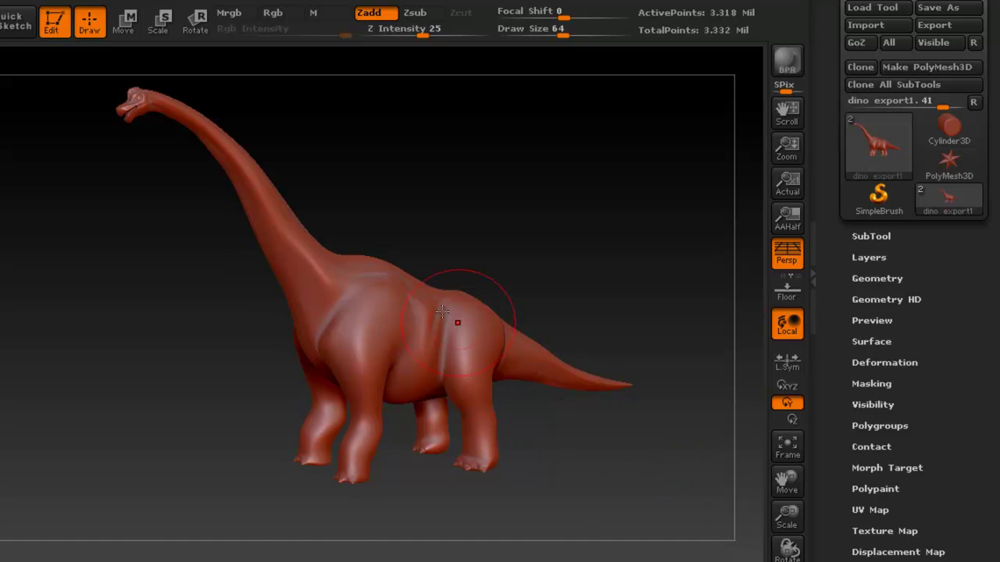
{"action": "mouse_move", "coordinate": [393, 279]}
{"action": "right_mouse_down", "text": "ctrl"}
{"action": "mouse_move", "coordinate": [442, 306]}
{"action": "mouse_move", "coordinate": [439, 288]}
{"action": "mouse_move", "coordinate": [393, 273]}
{"action": "right_mouse_up", "text": "ctrl"}
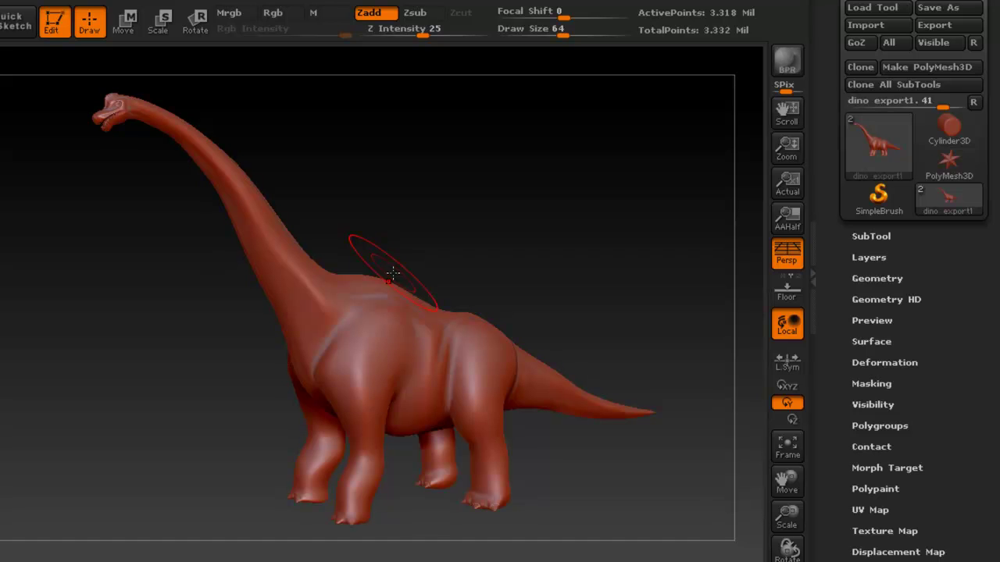
{"action": "mouse_move", "coordinate": [393, 259]}
{"action": "right_mouse_down"}
{"action": "mouse_move", "coordinate": [458, 258]}
{"action": "mouse_move", "coordinate": [357, 258]}
{"action": "mouse_move", "coordinate": [393, 272]}
{"action": "mouse_move", "coordinate": [387, 259]}
{"action": "mouse_move", "coordinate": [390, 268]}
{"action": "mouse_move", "coordinate": [453, 261]}
{"action": "mouse_move", "coordinate": [339, 257]}
{"action": "mouse_move", "coordinate": [372, 254]}
{"action": "right_mouse_up"}
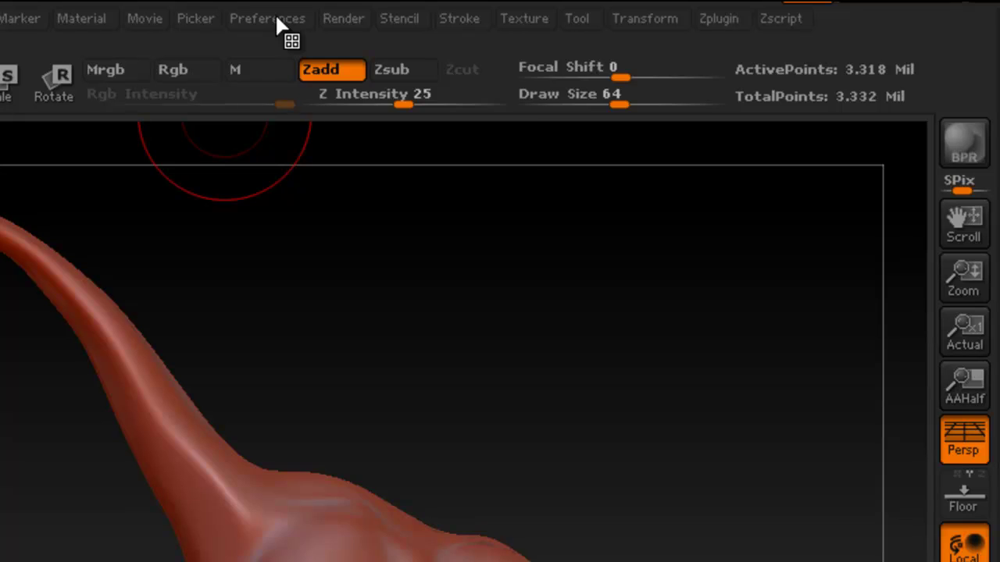
In the memory preferences, raise both the document undo count and the tool undo count to 14
{"action": "left_click", "coordinate": [277, 17]}
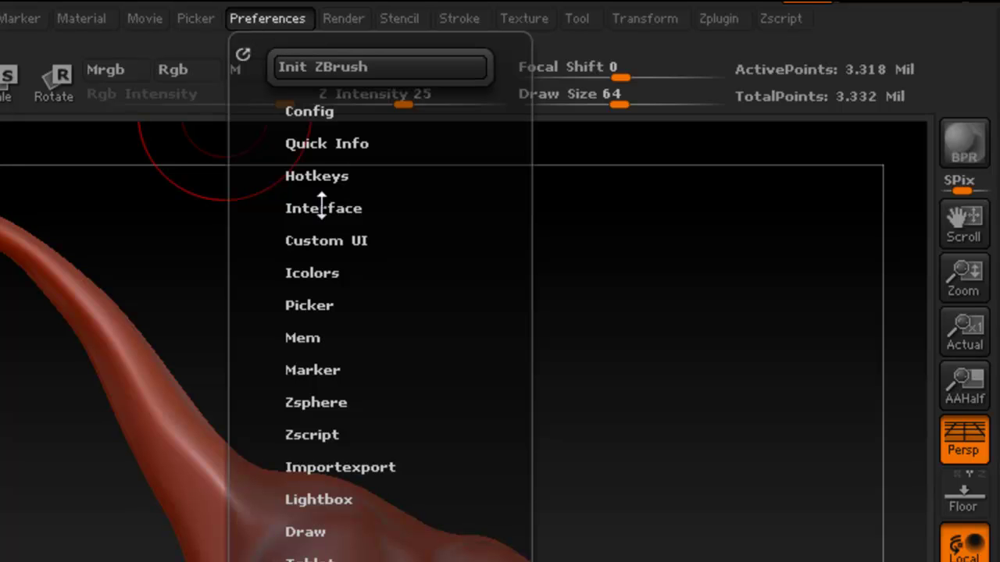
{"action": "left_click", "coordinate": [317, 336]}
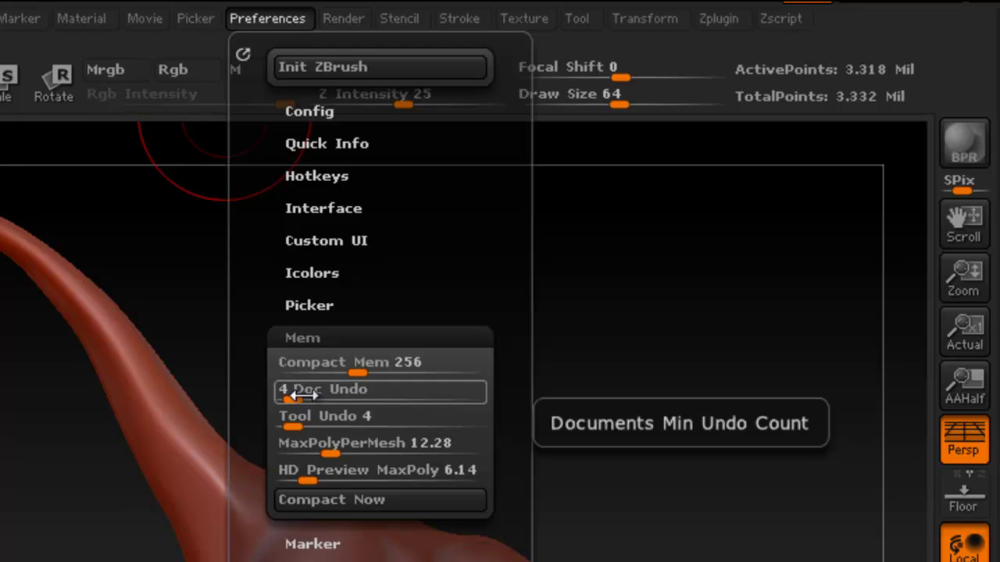
{"action": "left_click_drag", "start_coordinate": [301, 395], "coordinate": [314, 395]}
{"action": "left_click_drag", "start_coordinate": [291, 426], "coordinate": [326, 395]}
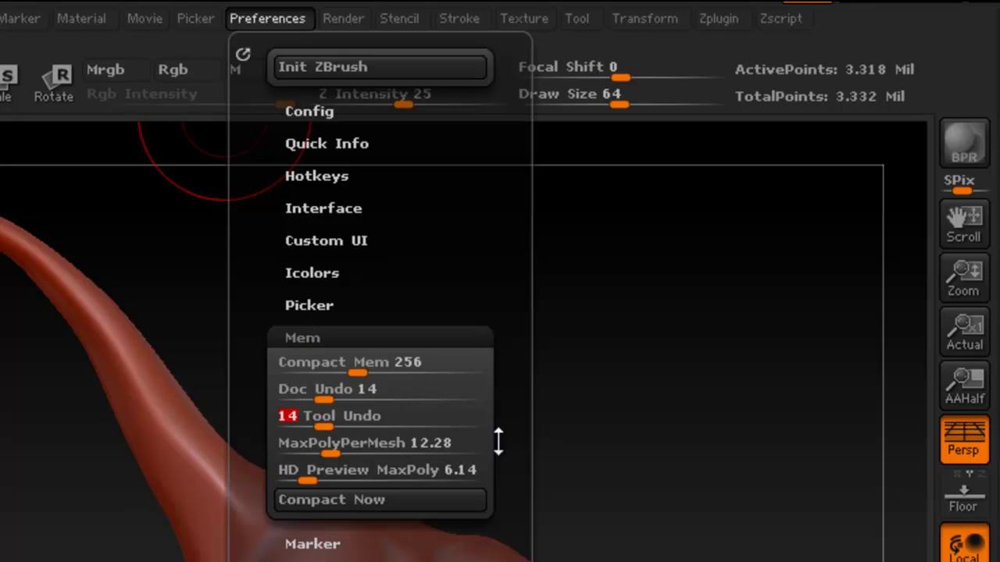
{"action": "left_click", "coordinate": [317, 337]}
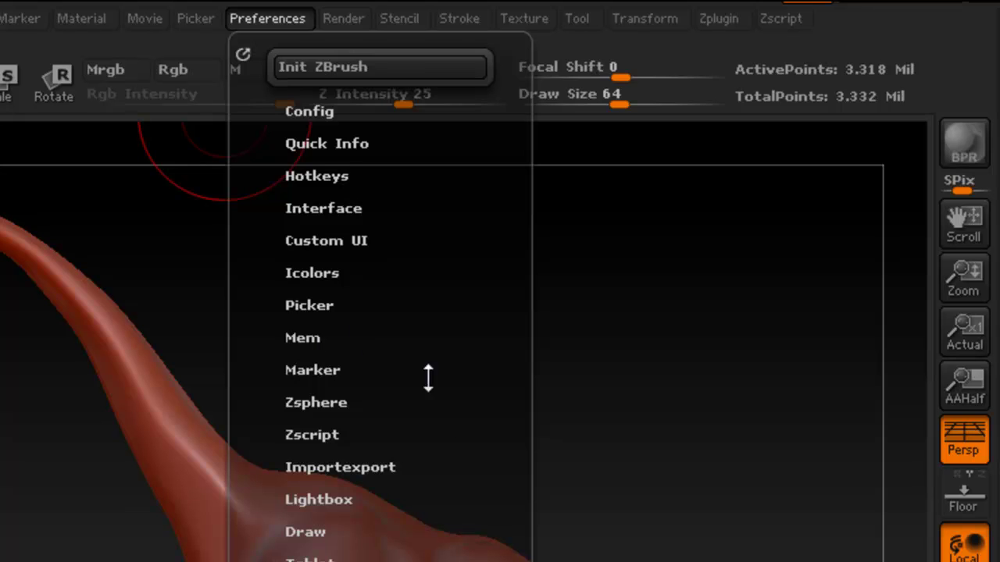
Review the tablet preferences, including the size, Z and color sensitivity settings
{"action": "left_click_drag", "start_coordinate": [469, 453], "coordinate": [464, 337]}
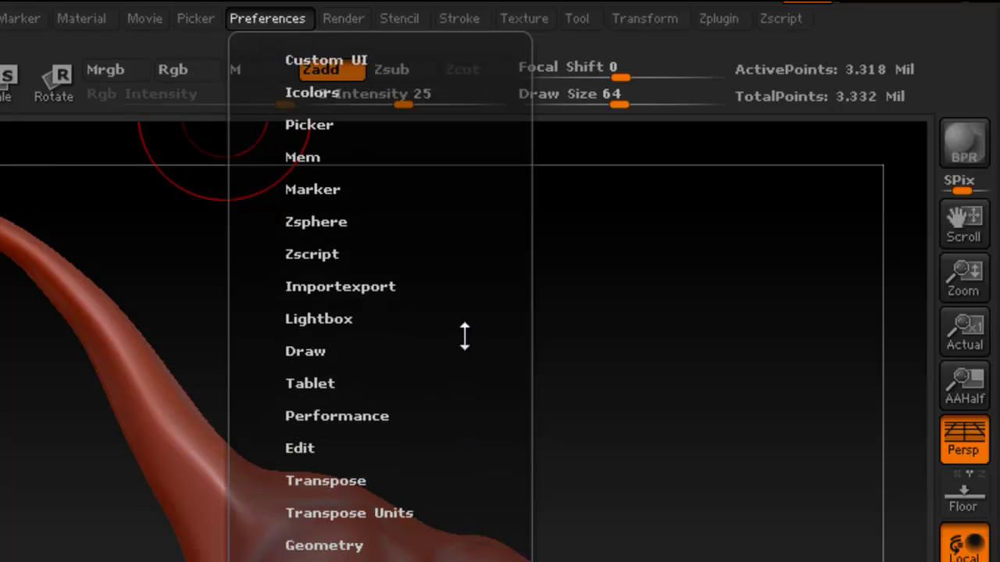
{"action": "left_click", "coordinate": [304, 383]}
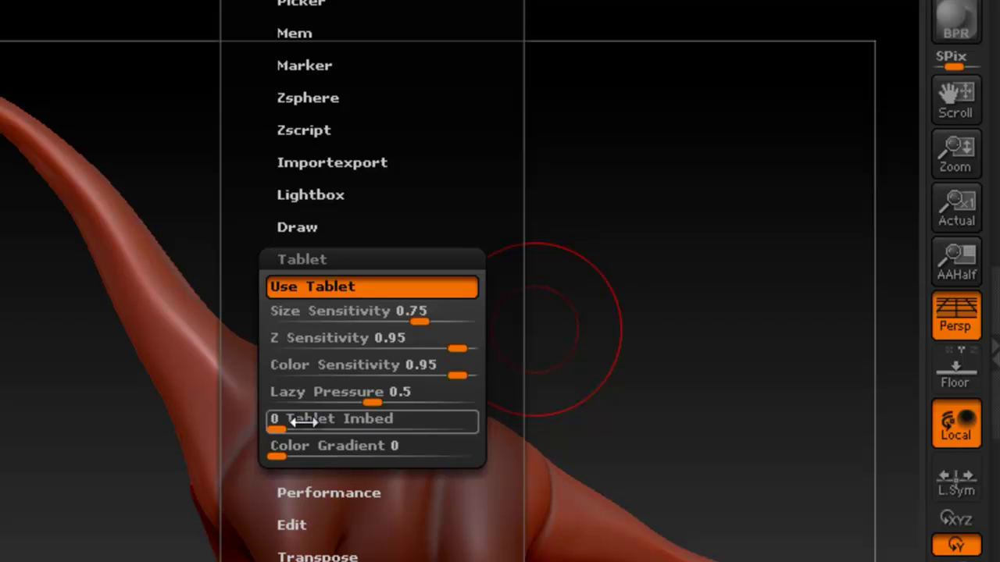
{"action": "left_click", "coordinate": [318, 259]}
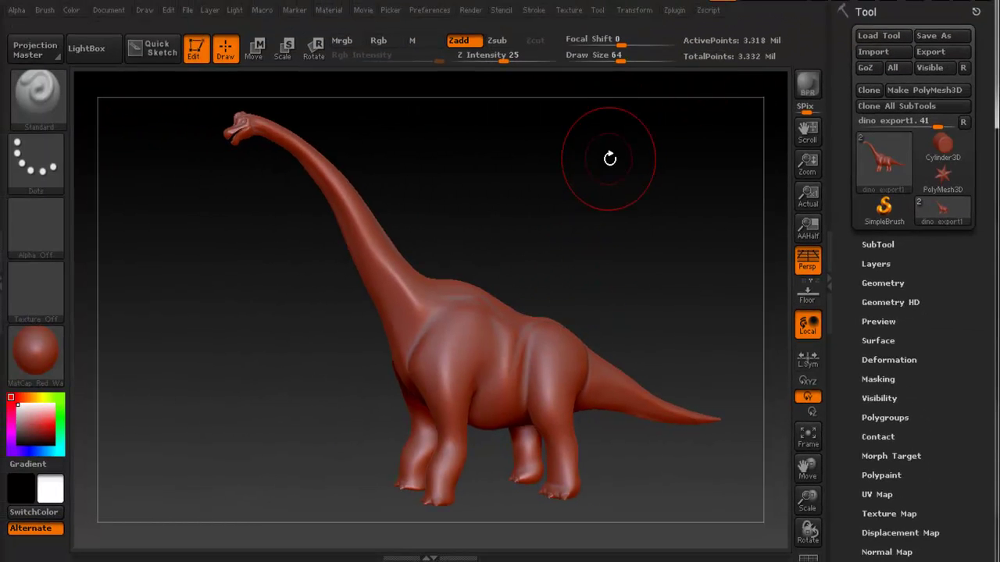
{"action": "mouse_move", "coordinate": [483, 238]}
{"action": "left_mouse_down", "text": "alt"}
{"action": "mouse_move", "coordinate": [503, 247]}
{"action": "mouse_move", "coordinate": [483, 242]}
{"action": "left_mouse_up", "text": "alt"}
{"action": "mouse_move", "coordinate": [439, 270]}
{"action": "left_mouse_down"}
{"action": "mouse_move", "coordinate": [594, 273]}
{"action": "mouse_move", "coordinate": [411, 275]}
{"action": "mouse_move", "coordinate": [431, 275]}
{"action": "left_mouse_up"}
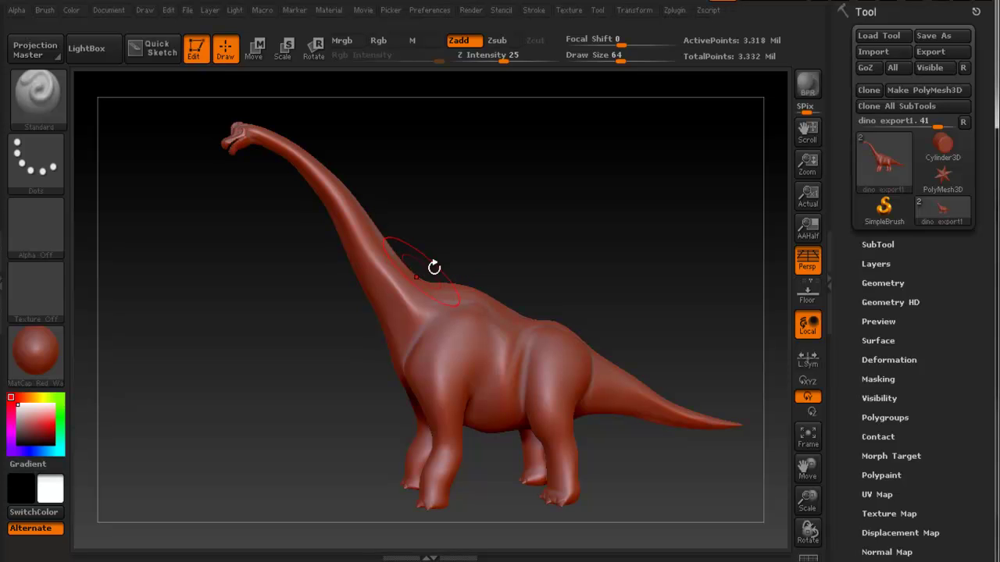
{"action": "mouse_move", "coordinate": [451, 331]}
{"action": "right_mouse_down"}
{"action": "mouse_move", "coordinate": [581, 330]}
{"action": "mouse_move", "coordinate": [439, 324]}
{"action": "right_mouse_up"}
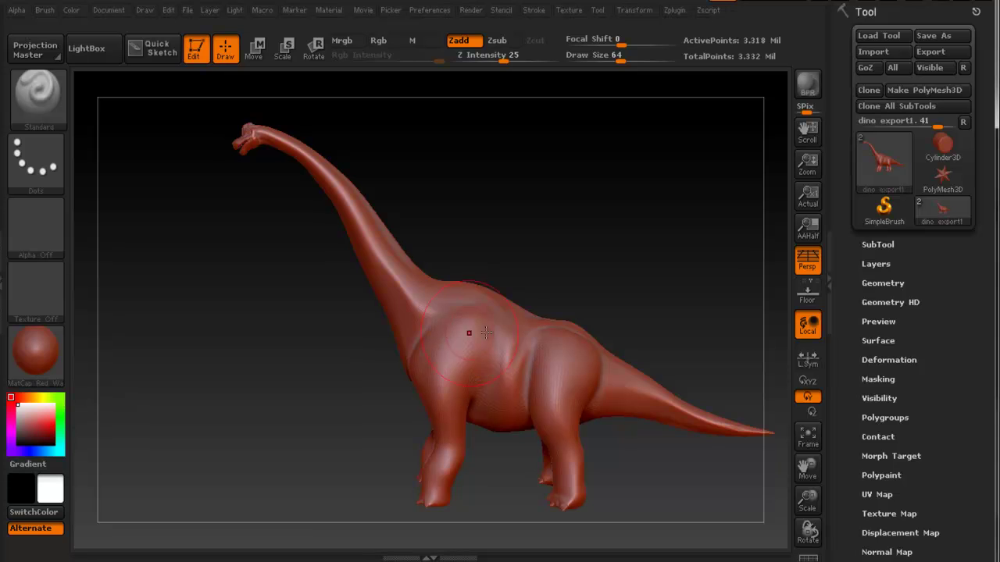
{"action": "right_click_drag", "start_coordinate": [506, 344], "coordinate": [495, 329], "text": "alt"}
{"action": "mouse_move", "coordinate": [529, 326]}
{"action": "left_mouse_down"}
{"action": "mouse_move", "coordinate": [475, 325]}
{"action": "mouse_move", "coordinate": [493, 297]}
{"action": "mouse_move", "coordinate": [420, 300]}
{"action": "mouse_move", "coordinate": [435, 299]}
{"action": "mouse_move", "coordinate": [417, 272]}
{"action": "mouse_move", "coordinate": [461, 281]}
{"action": "left_mouse_up"}
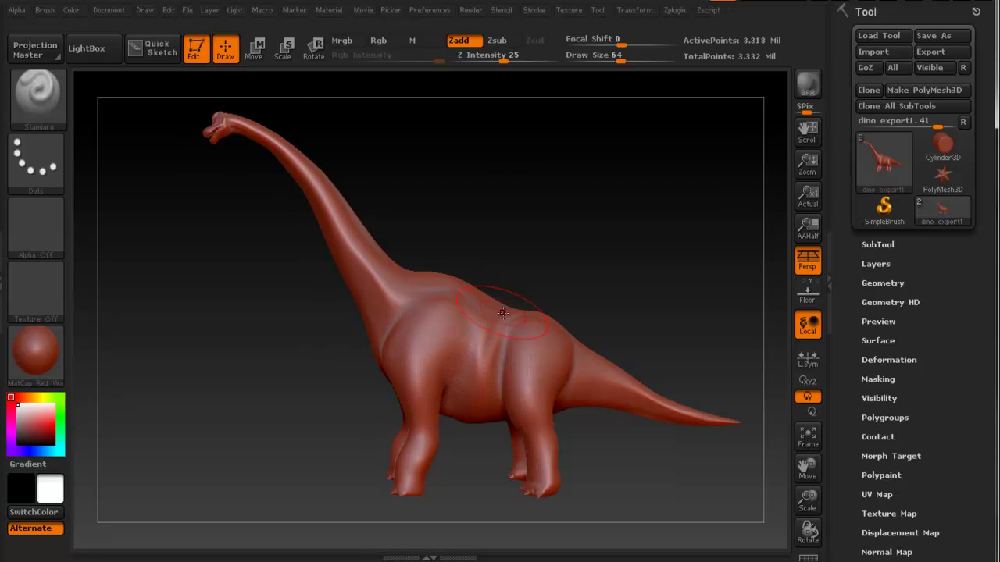
{"action": "mouse_move", "coordinate": [505, 321]}
{"action": "left_mouse_down"}
{"action": "mouse_move", "coordinate": [585, 323]}
{"action": "mouse_move", "coordinate": [428, 321]}
{"action": "left_mouse_up"}
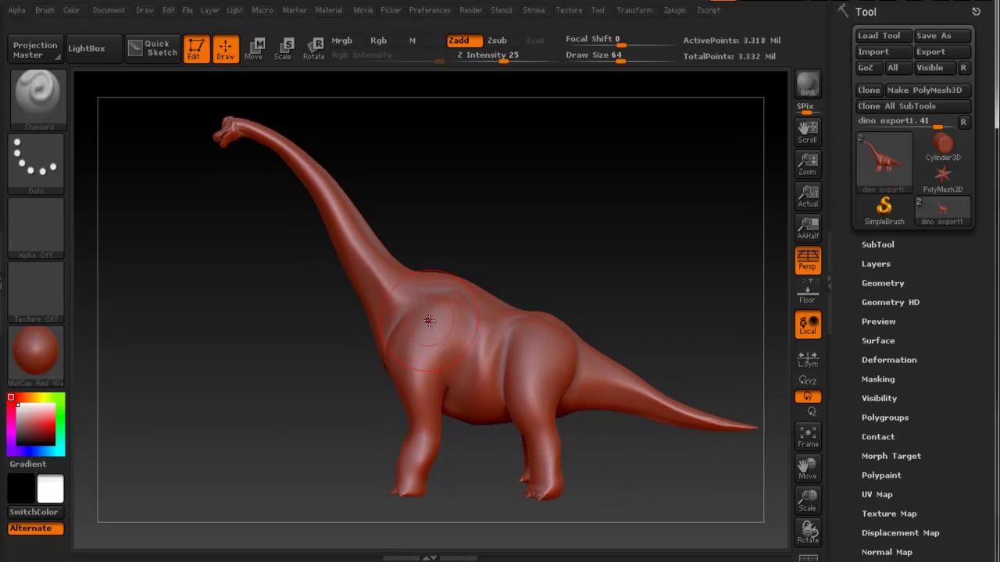